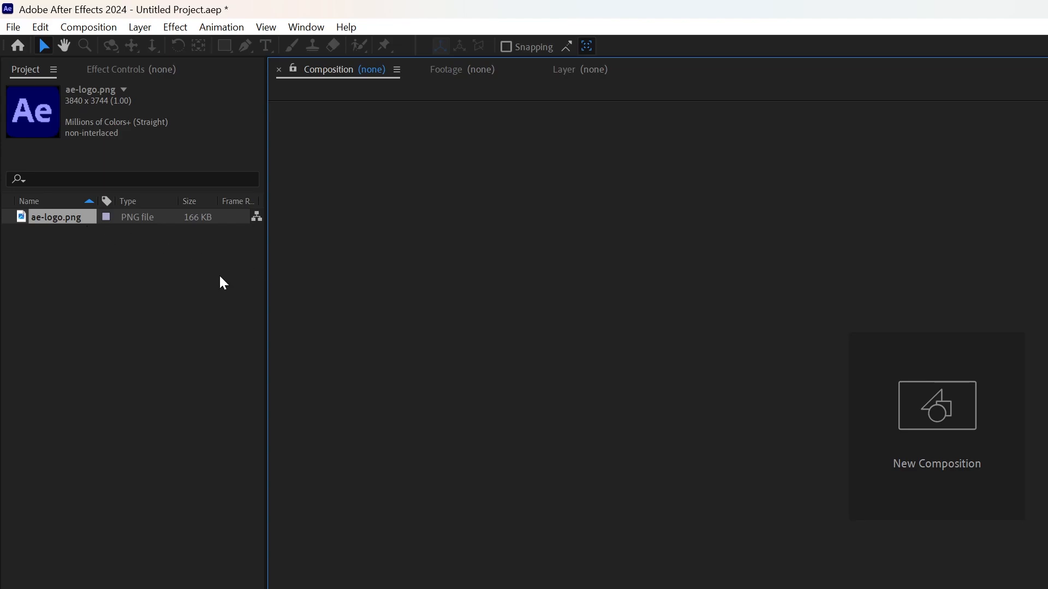
Create a 1080 × 1920 px composition at 30 fps named Card.
click(86, 276)
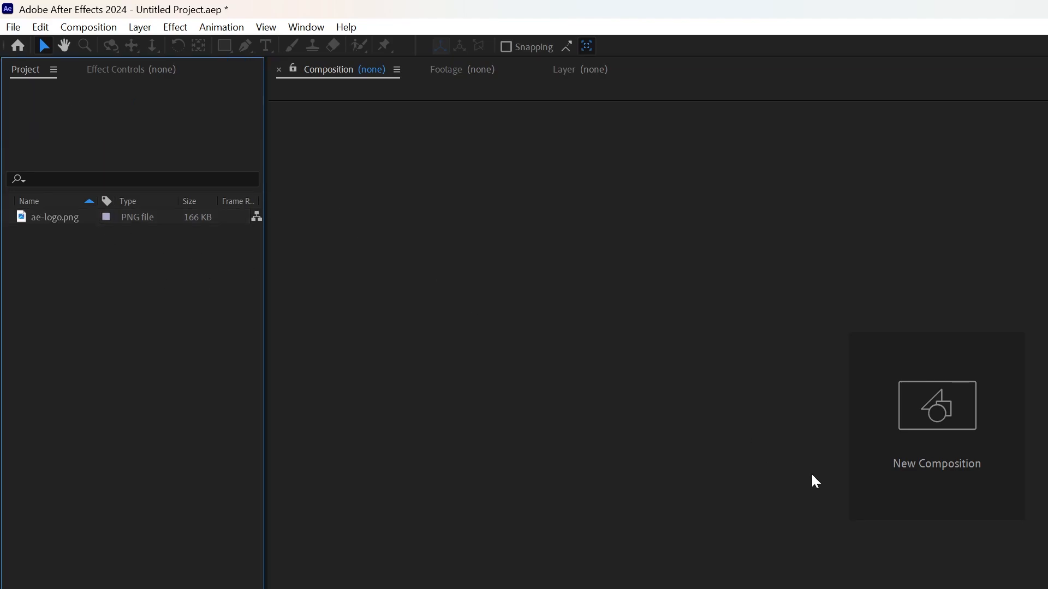
click(900, 457)
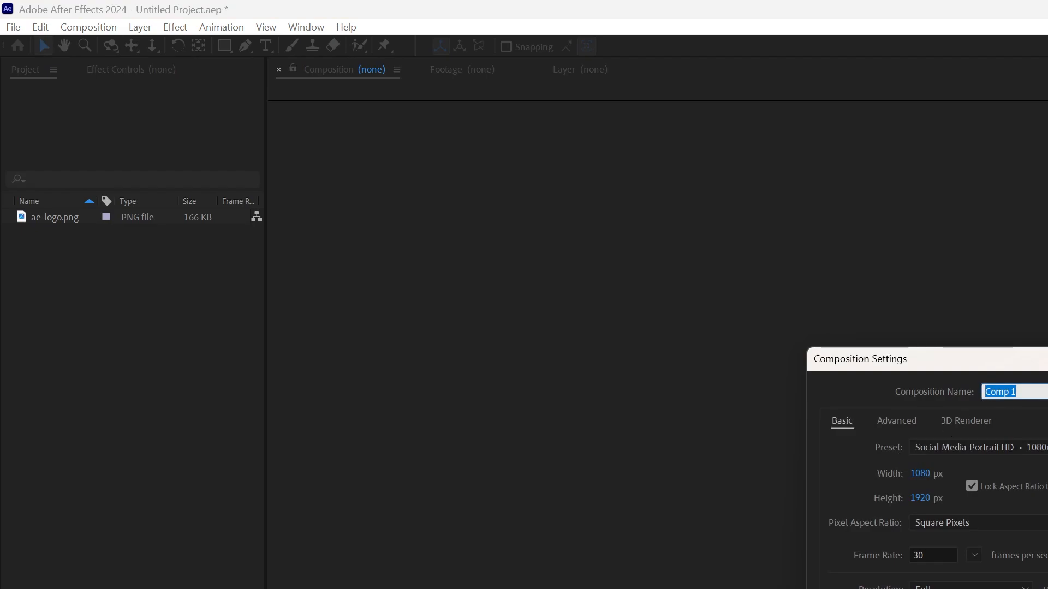
text(Card)
key(Return)
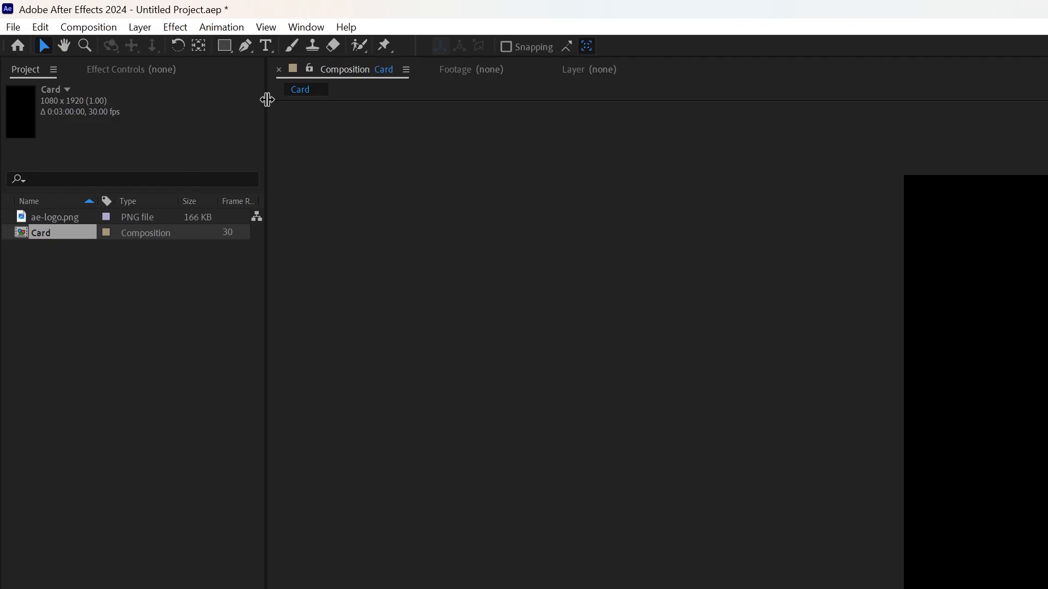
Draw a light-filled rectangle about 554 × 750 px near the middle of the Card composition and deselect it.
click(224, 47)
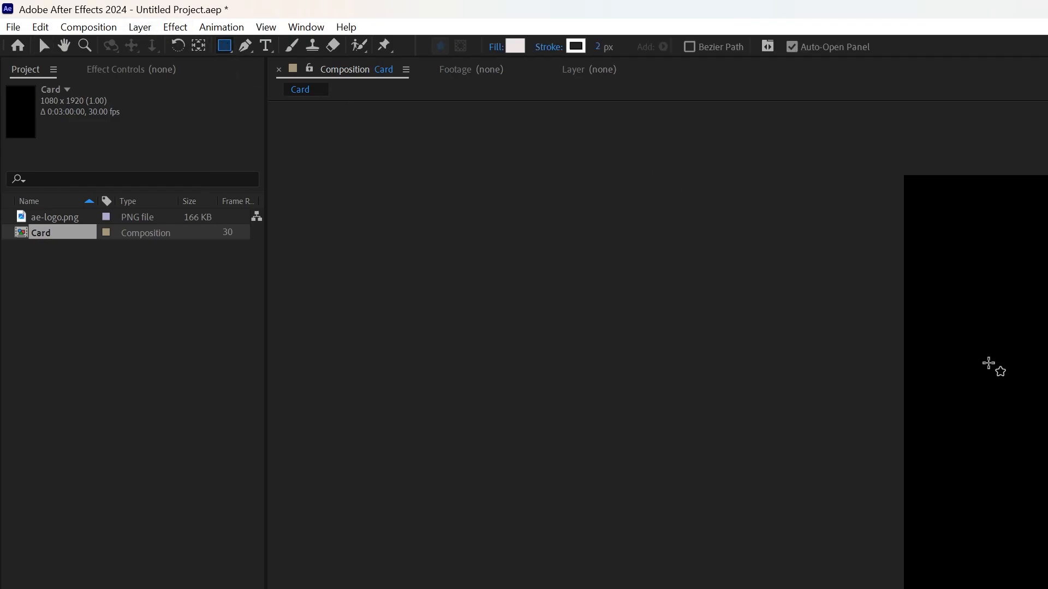
mouse_move(977, 360)
mouse_down()
mouse_move(1047, 461)
mouse_move(1047, 583)
mouse_move(1047, 557)
mouse_move(1047, 569)
mouse_up()
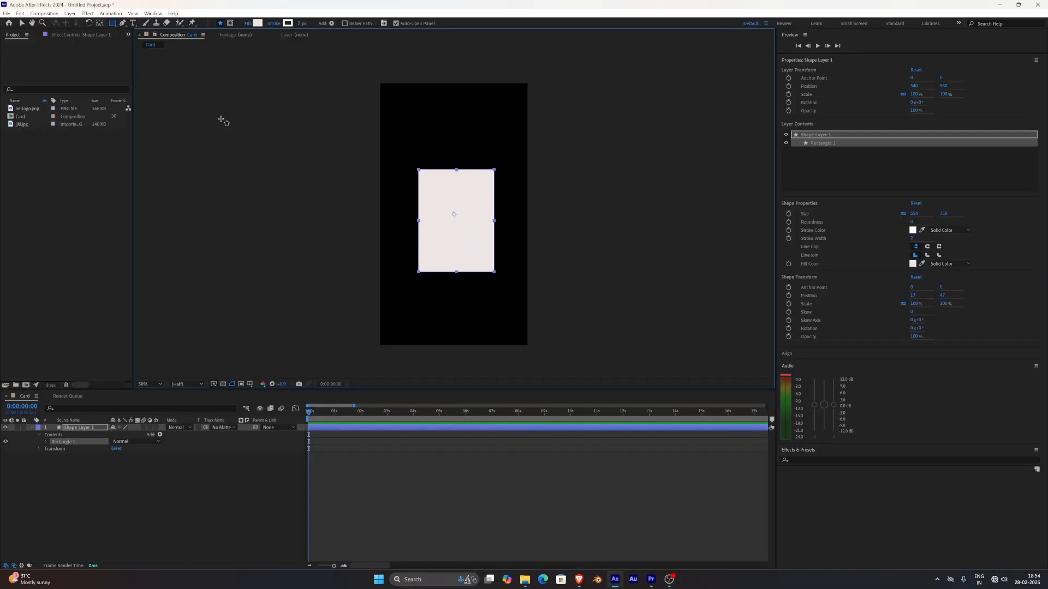
click(21, 23)
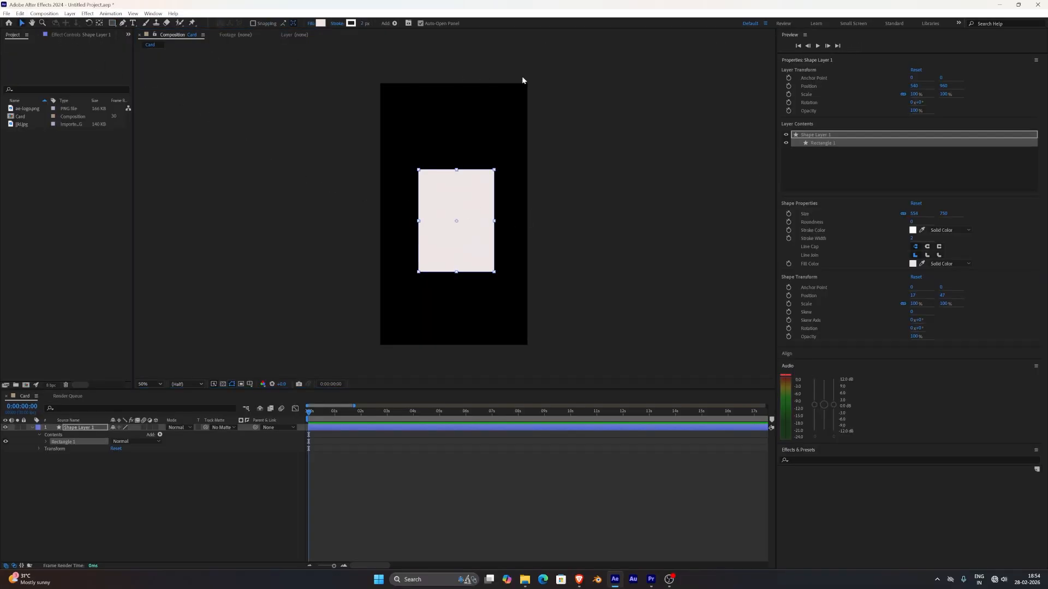
click(602, 167)
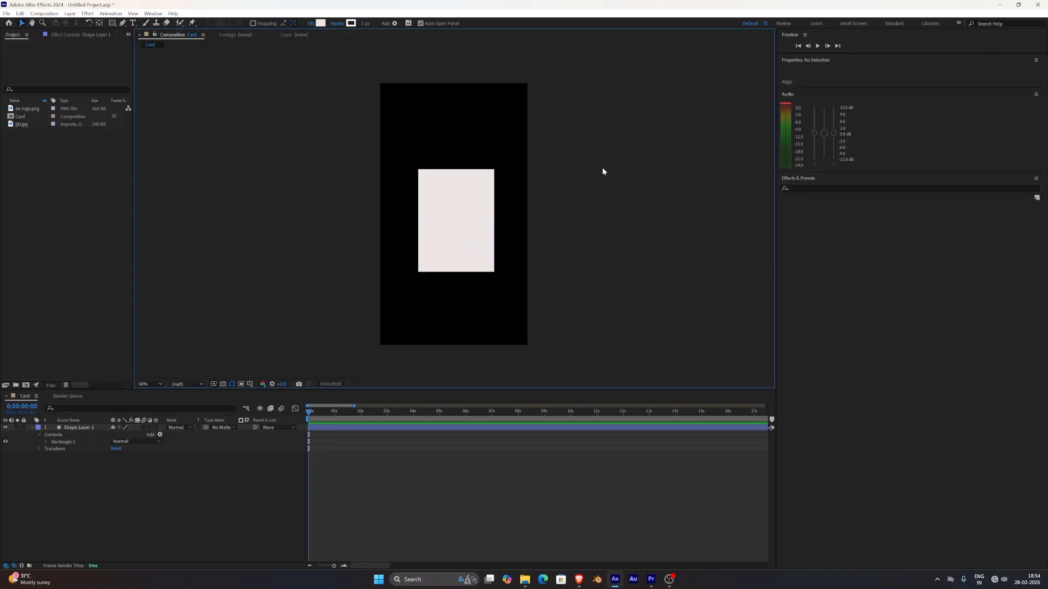
Round the rectangle's corners with a roundness of about 86.
click(488, 236)
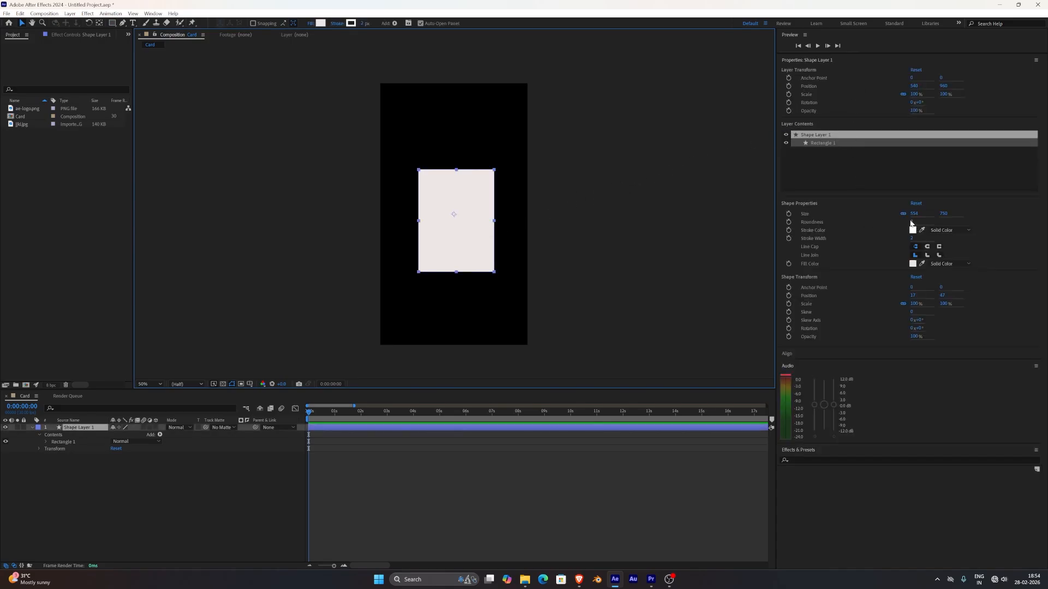
drag(912, 223, 948, 223)
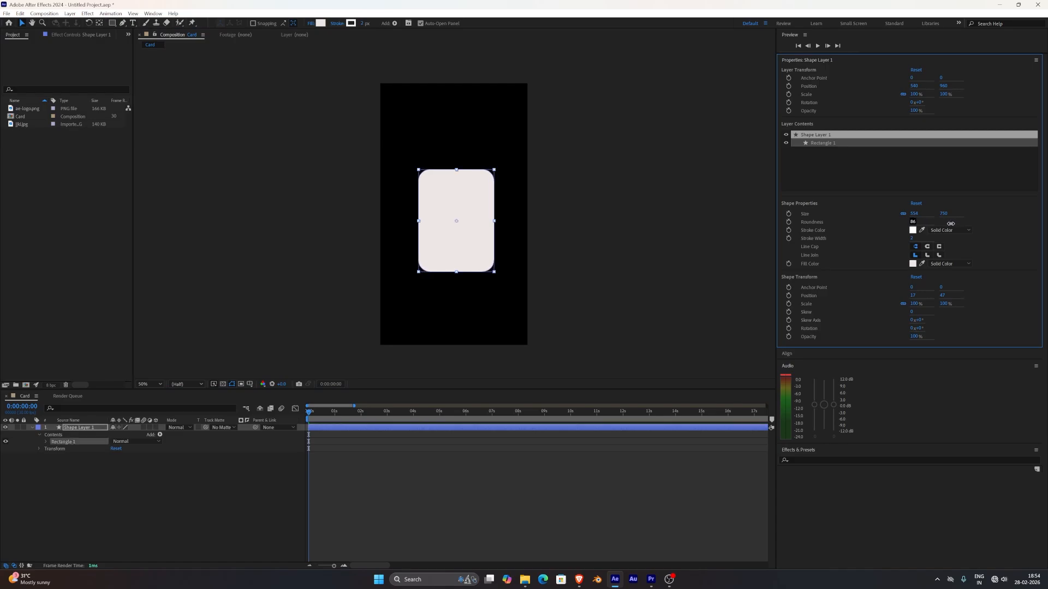
click(710, 238)
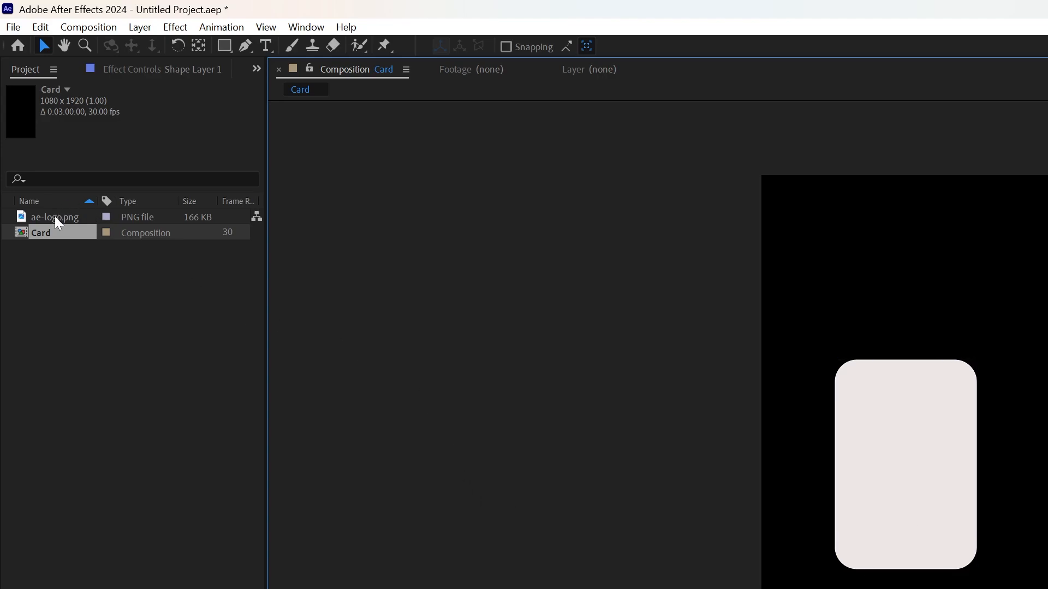
Add ae-logo.png above the shape layer, scale it down to fit inside the card, and move it slightly lower.
drag(58, 222, 164, 588)
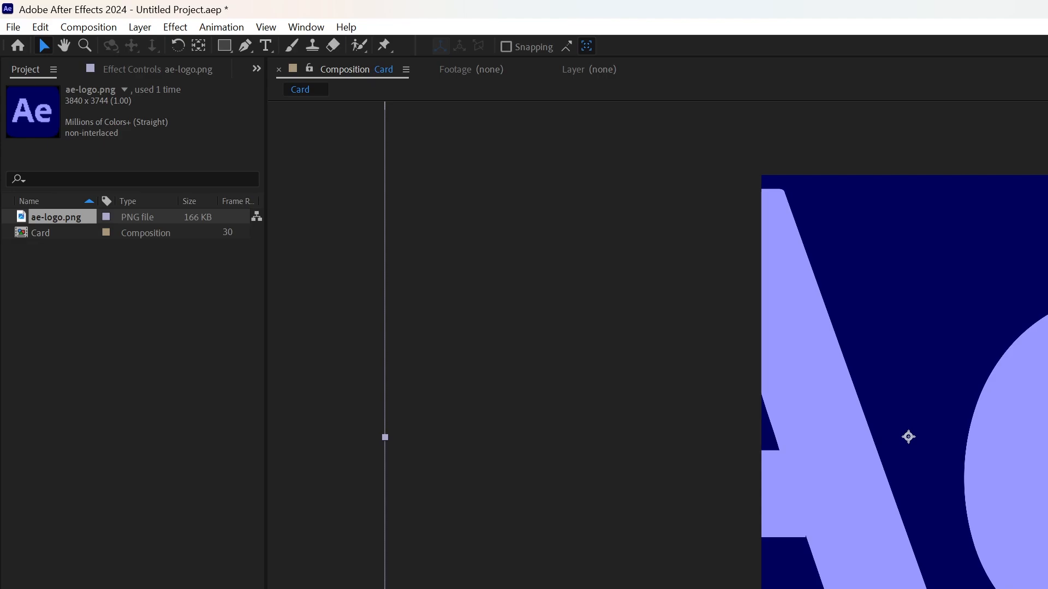
drag(262, 588, 216, 588)
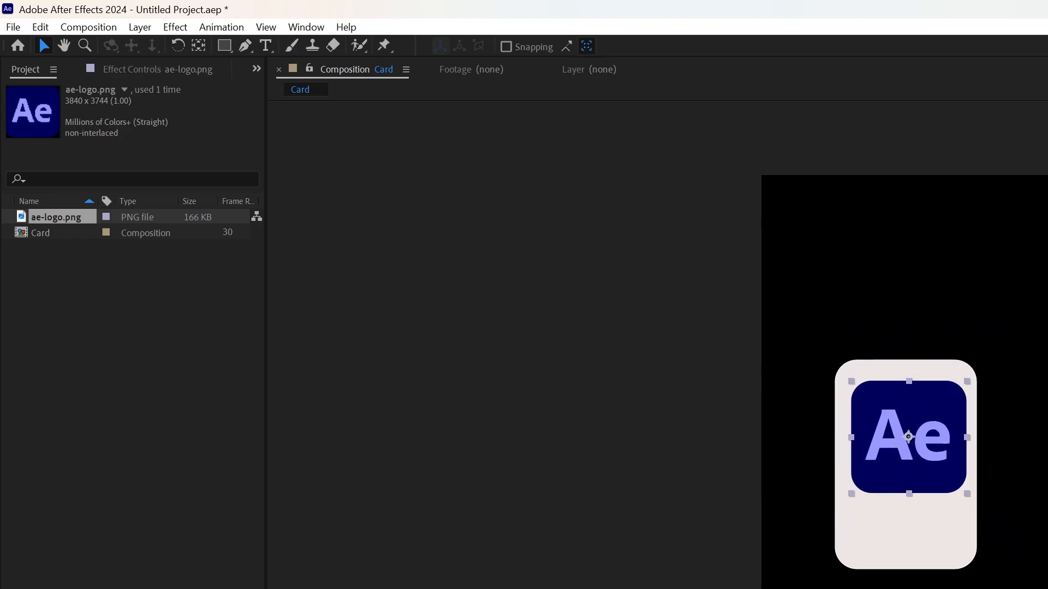
drag(935, 440, 931, 460)
click(1047, 464)
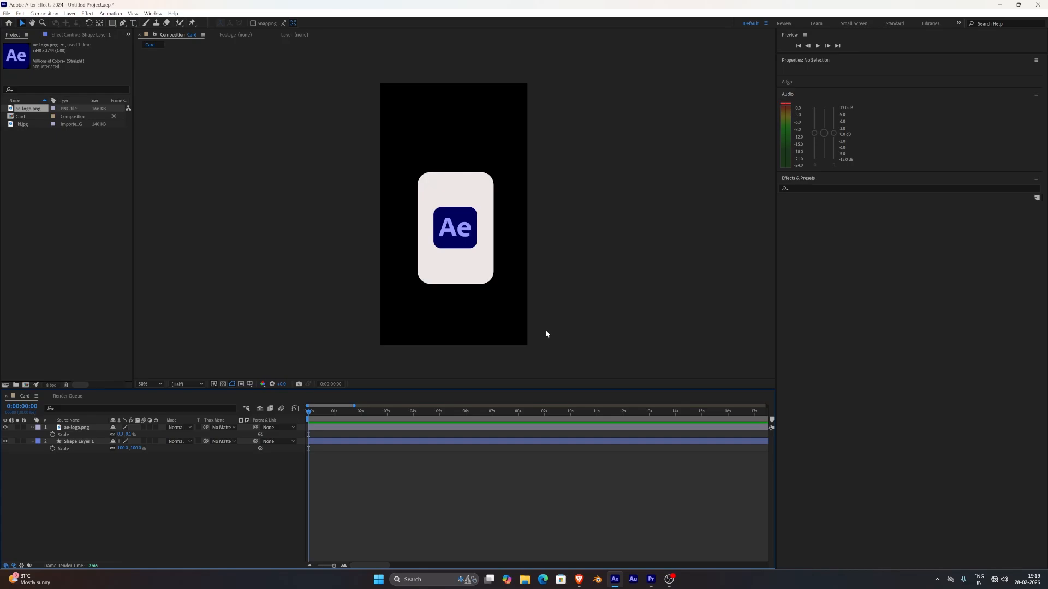
Start Position keyframing on Shape Layer 1 at 0:00 with the card below the frame, at a Y position of about 2275.
click(83, 443)
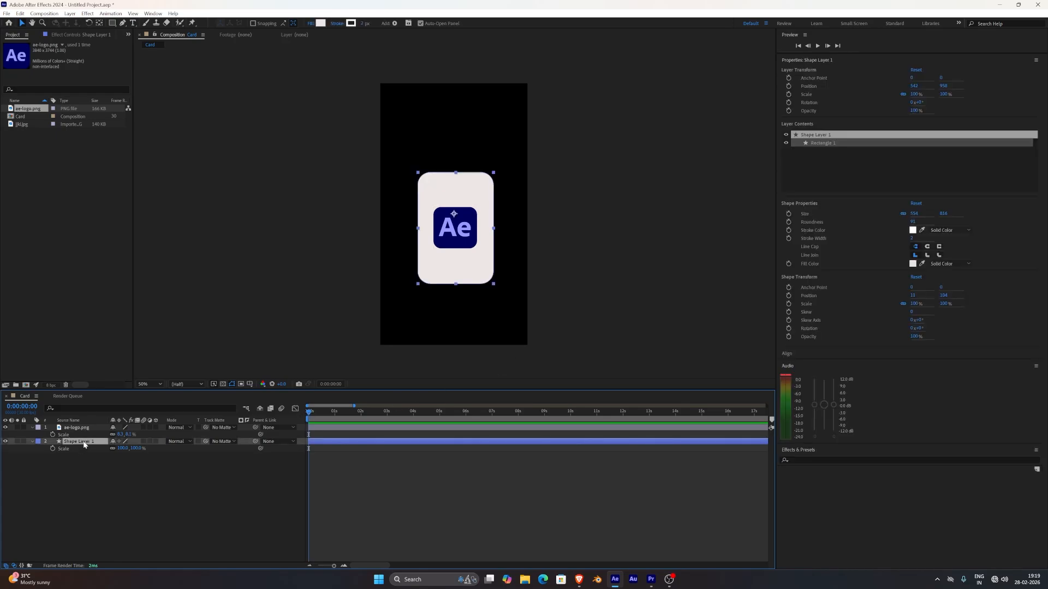
key(p)
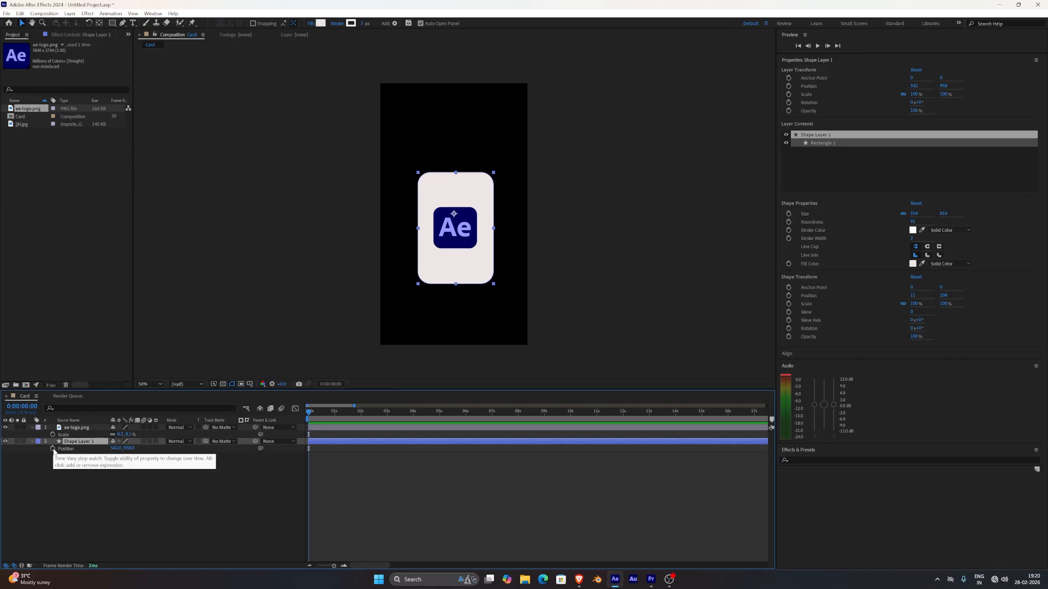
click(53, 448)
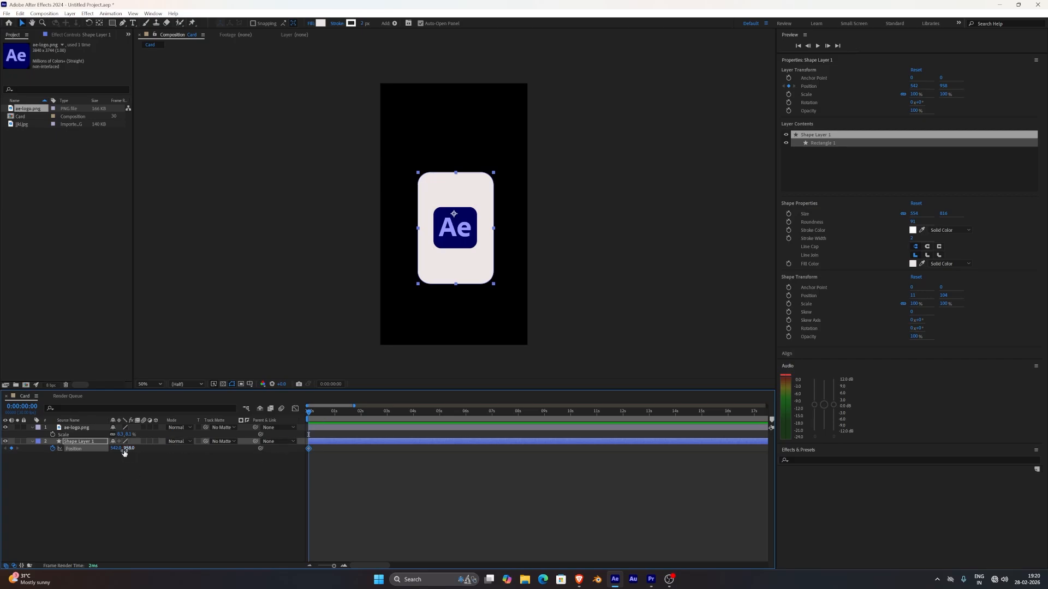
drag(128, 449, 220, 450)
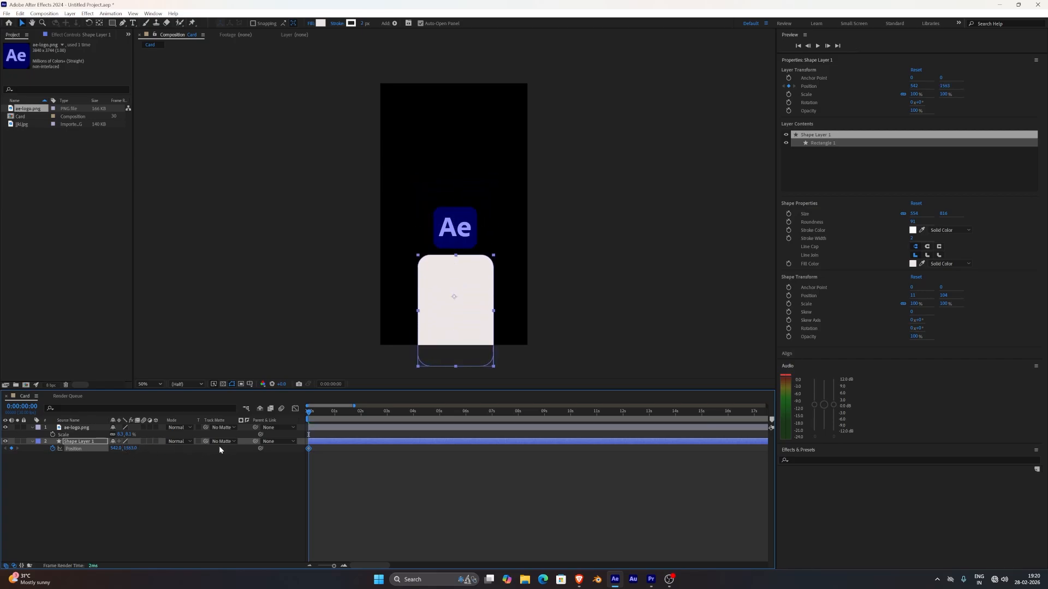
drag(129, 449, 223, 449)
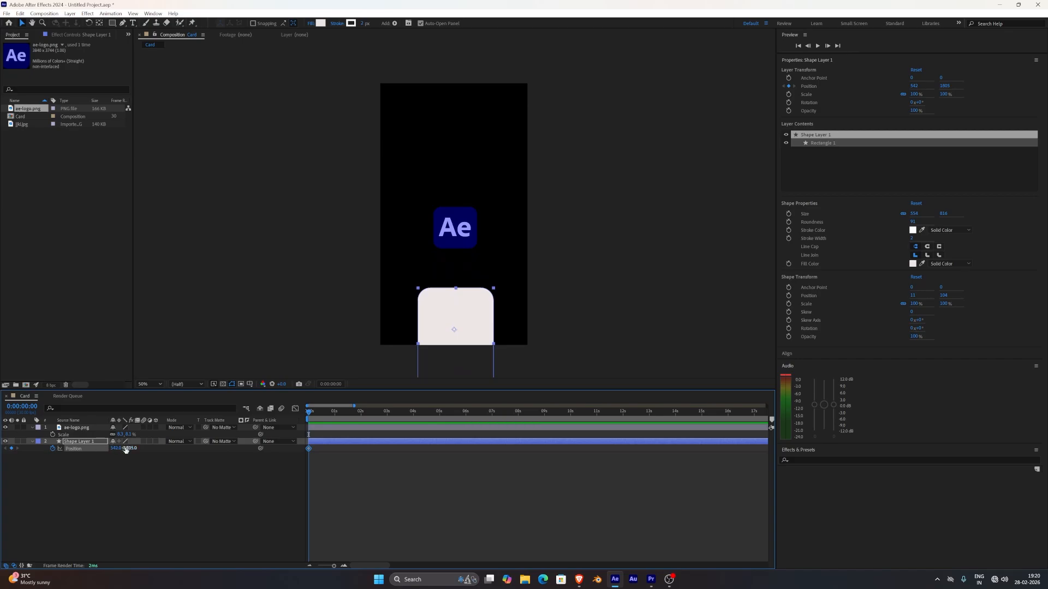
drag(128, 448, 225, 446)
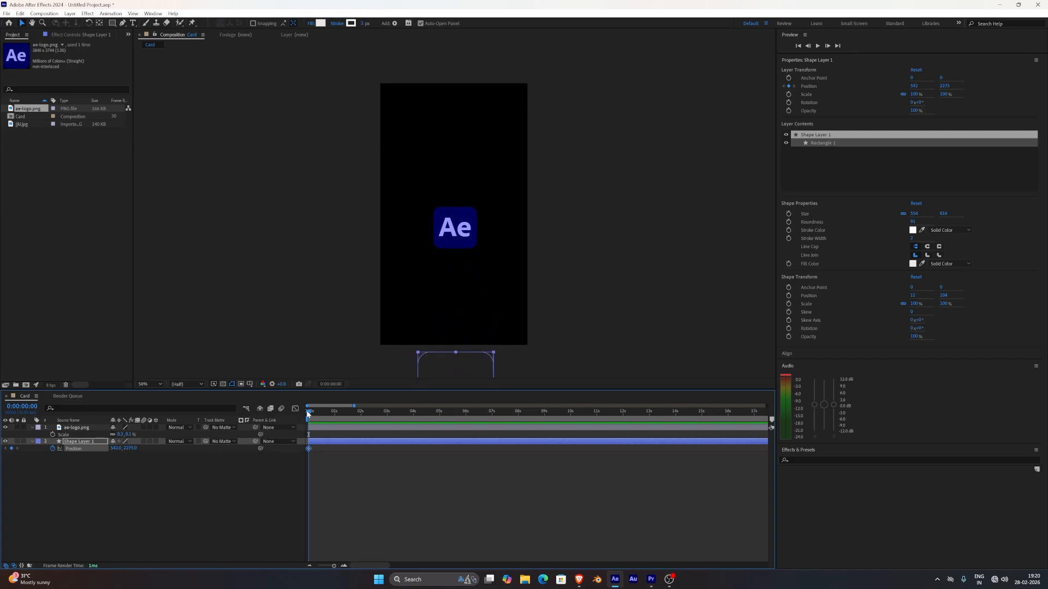
Keyframe Shape Layer 1 at 1 second with the card raised behind the logo, at a Y position of about 963.
drag(307, 414, 334, 417)
drag(130, 449, 63, 457)
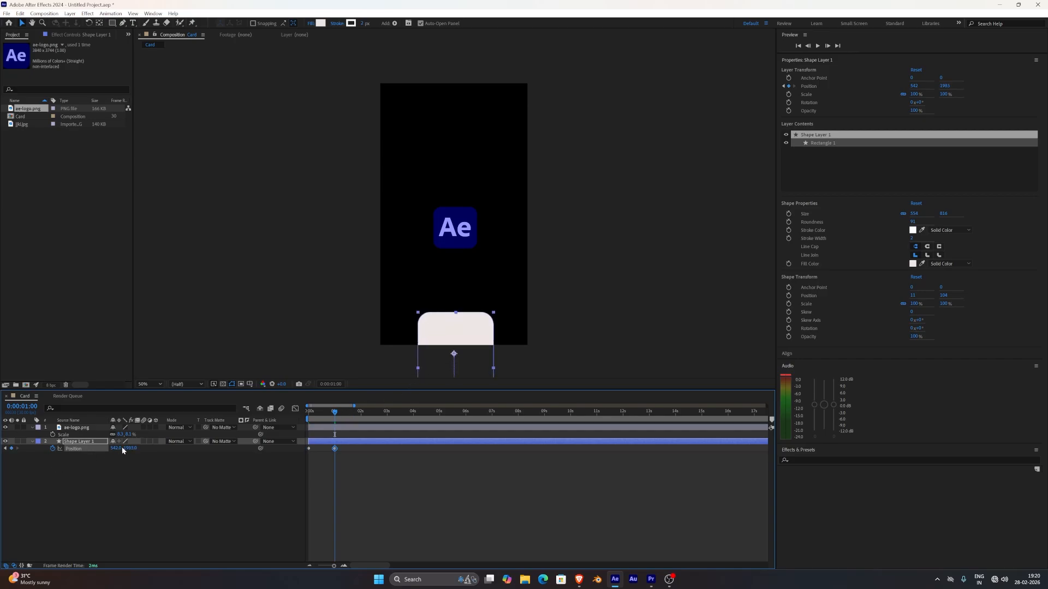
drag(134, 449, 24, 464)
drag(134, 450, 93, 463)
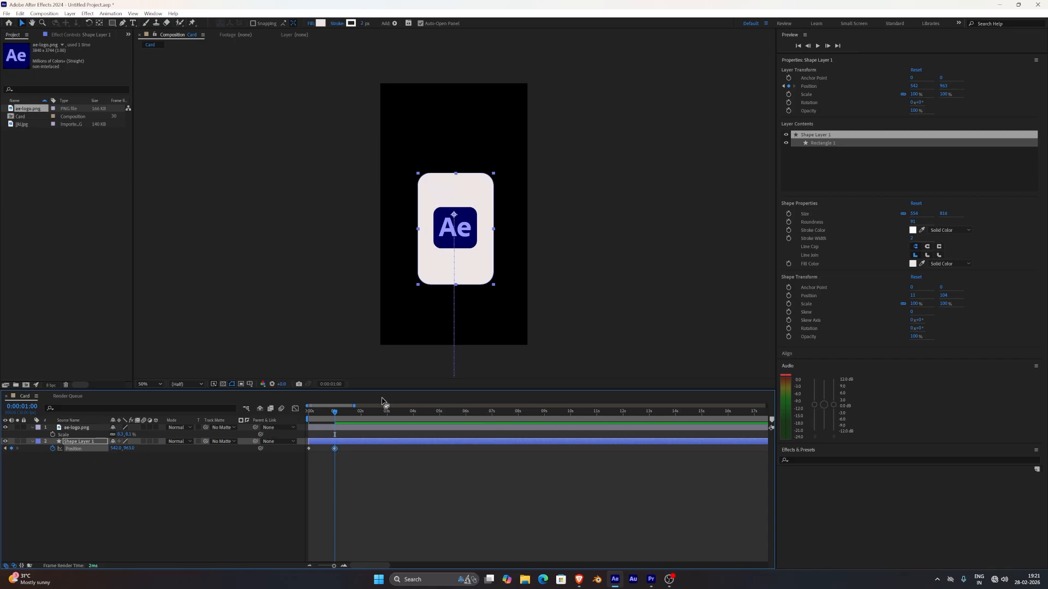
click(371, 461)
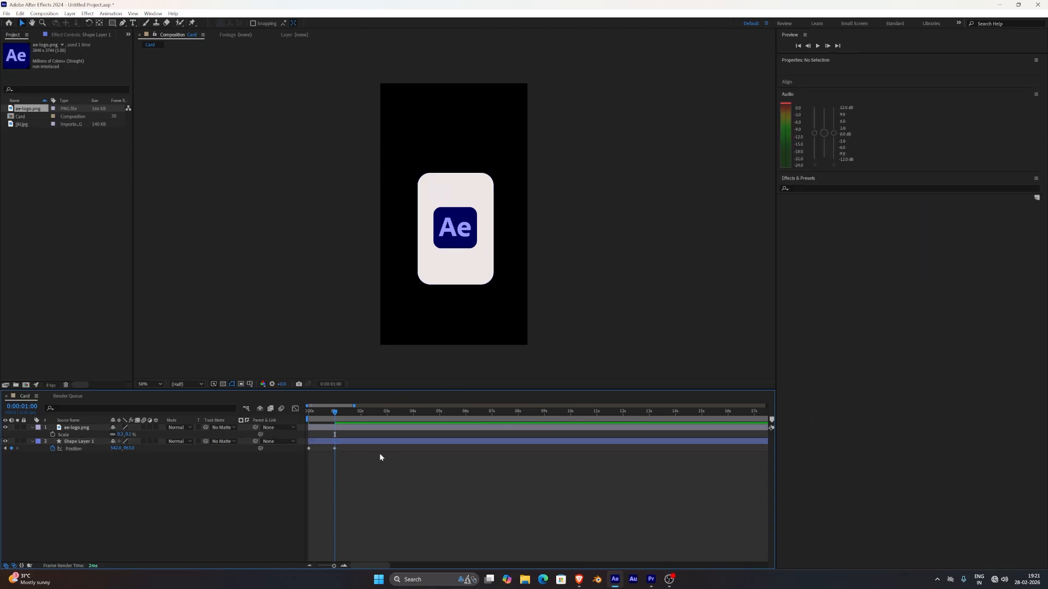
Preview the card's rise animation from the start of the composition.
drag(335, 414, 279, 427)
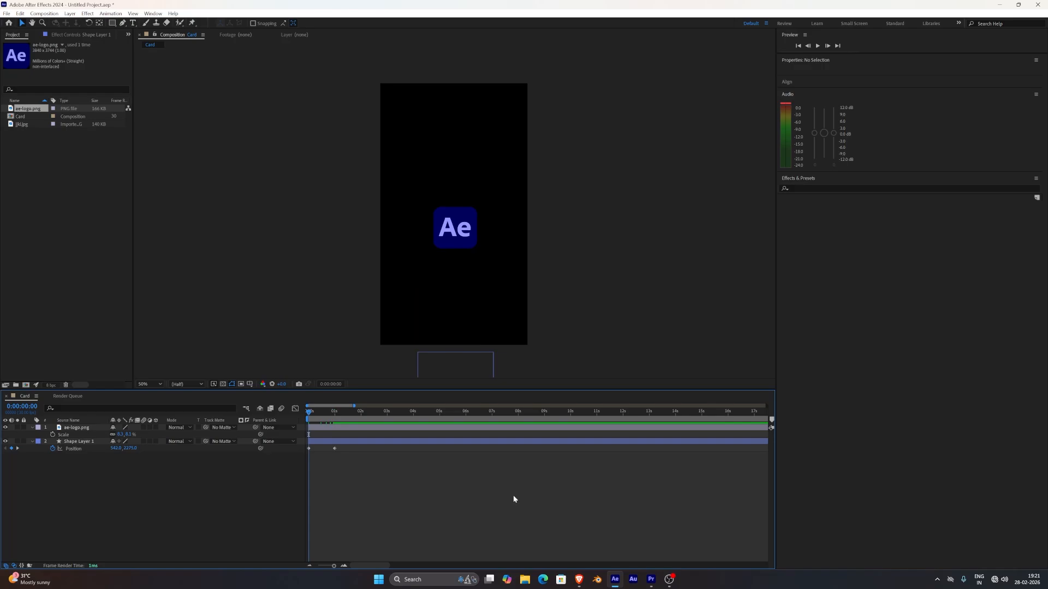
key(space)
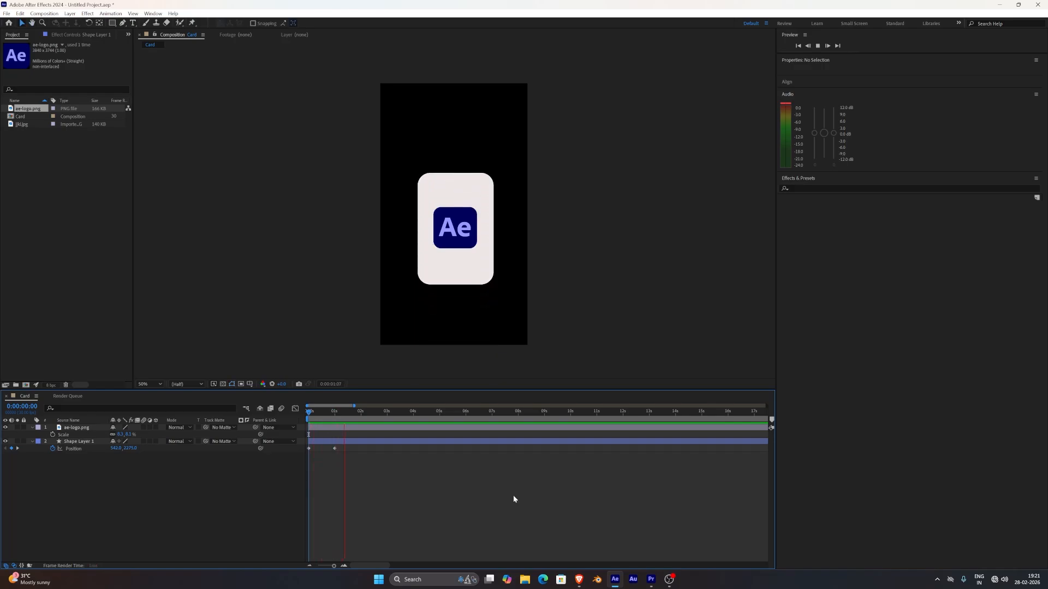
key(space)
Apply Easy Ease to both Position keyframes of Shape Layer 1.
drag(345, 460, 305, 444)
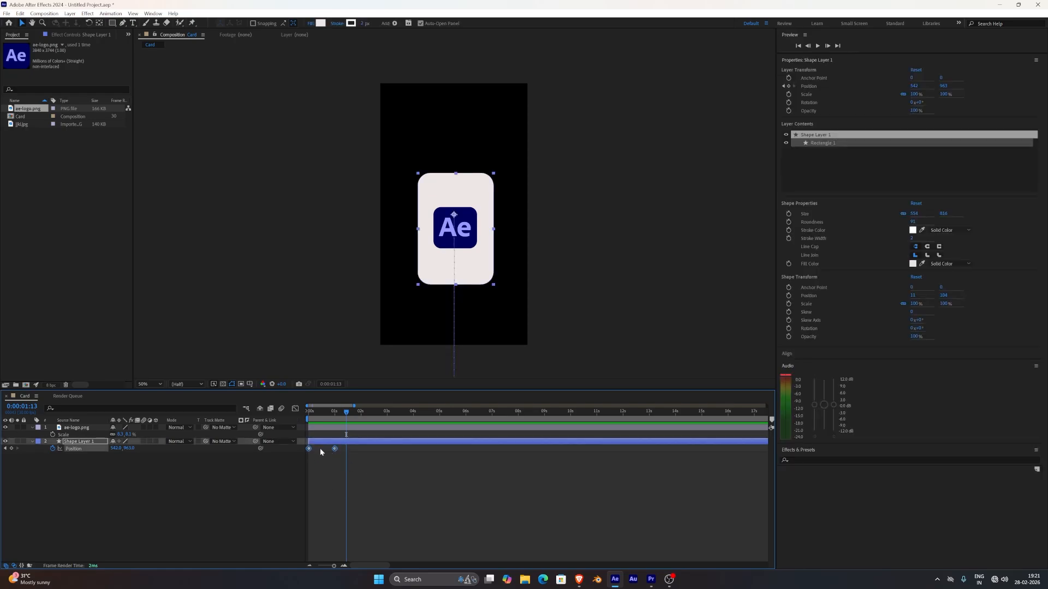
right_click(334, 449)
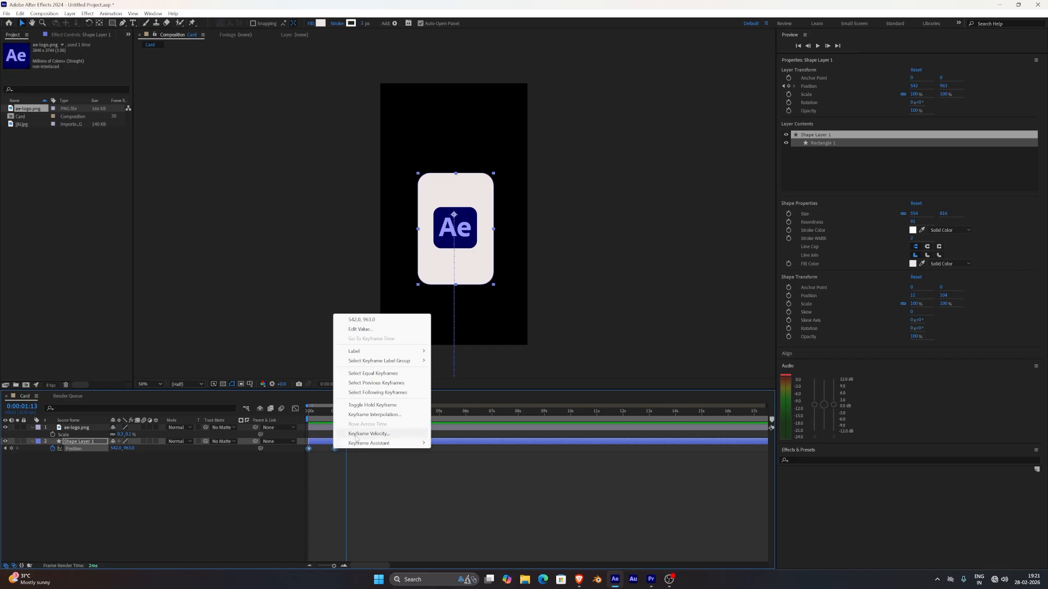
mouse_move(361, 445)
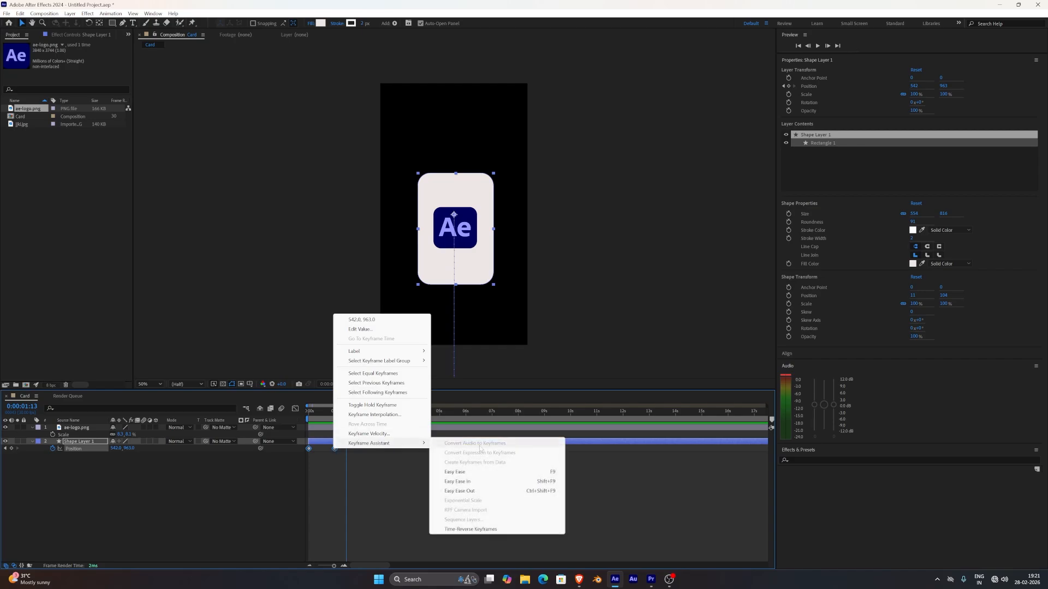
click(469, 471)
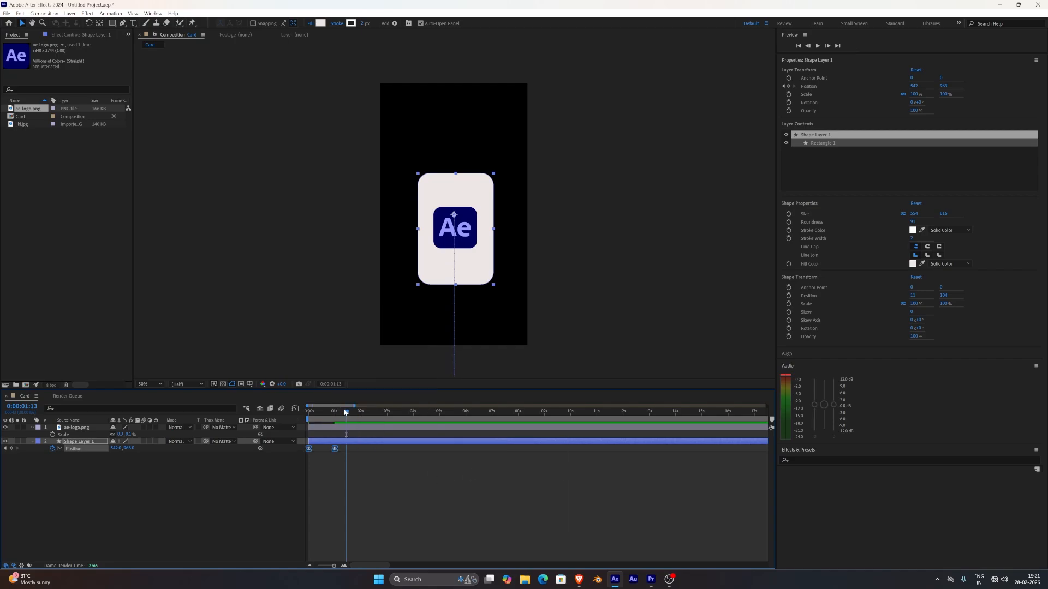
Play the eased card animation twice from the beginning to check its motion.
key(Home)
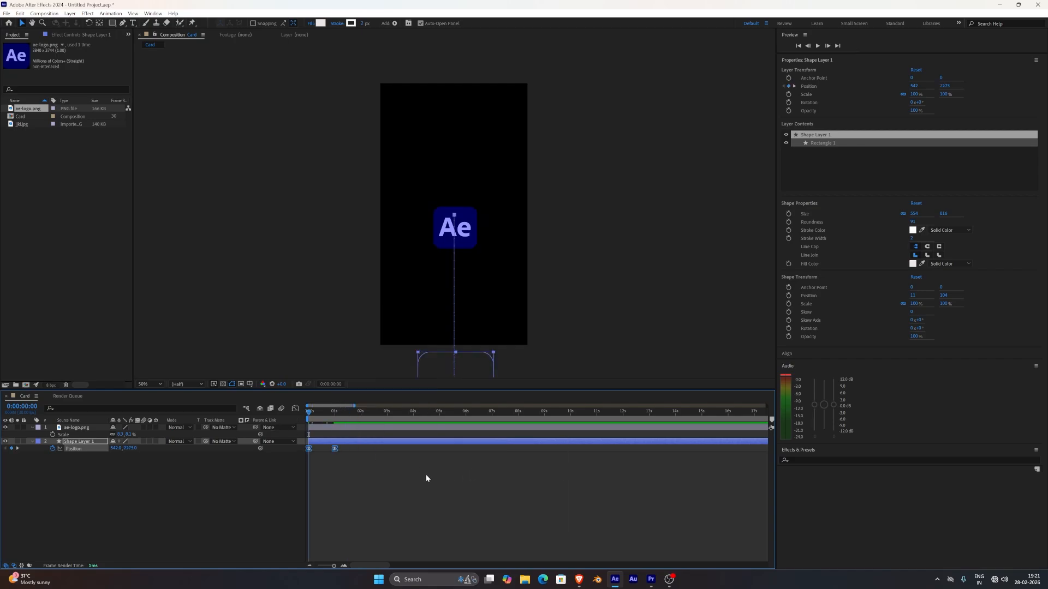
key(space)
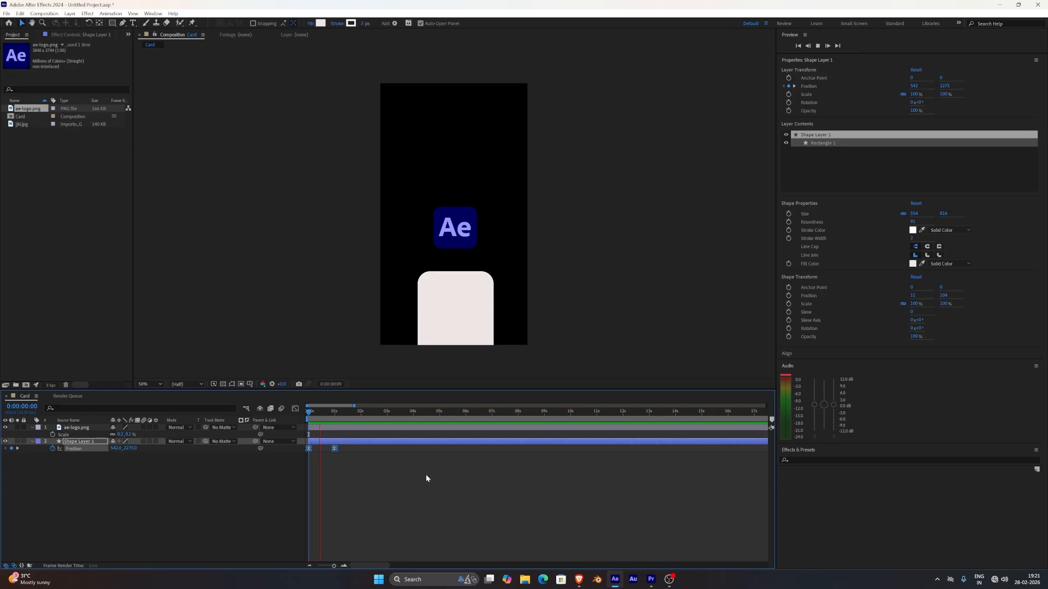
key(space)
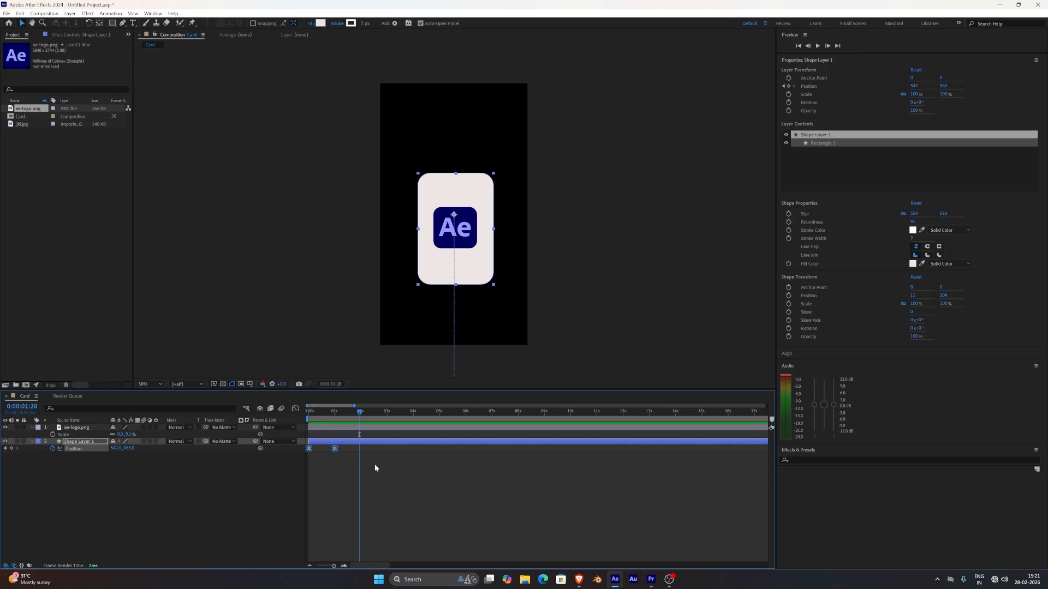
drag(360, 419, 300, 421)
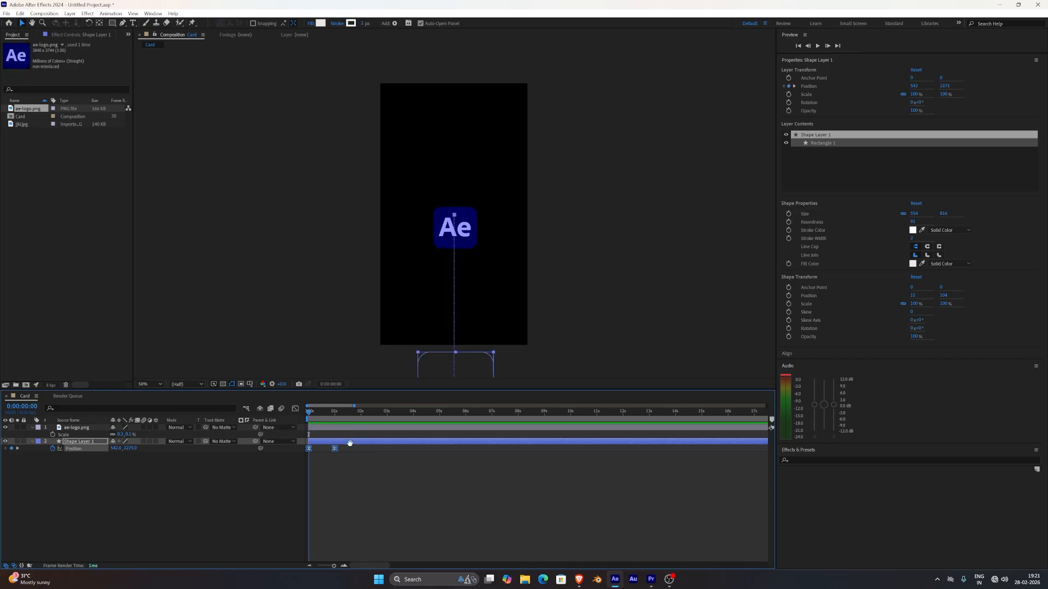
key(space)
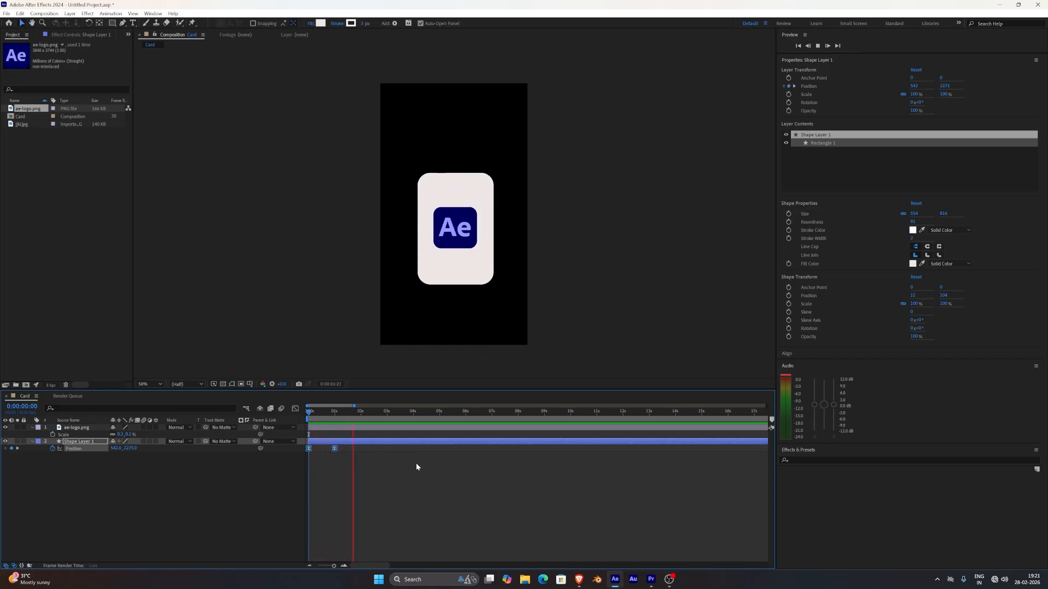
key(space)
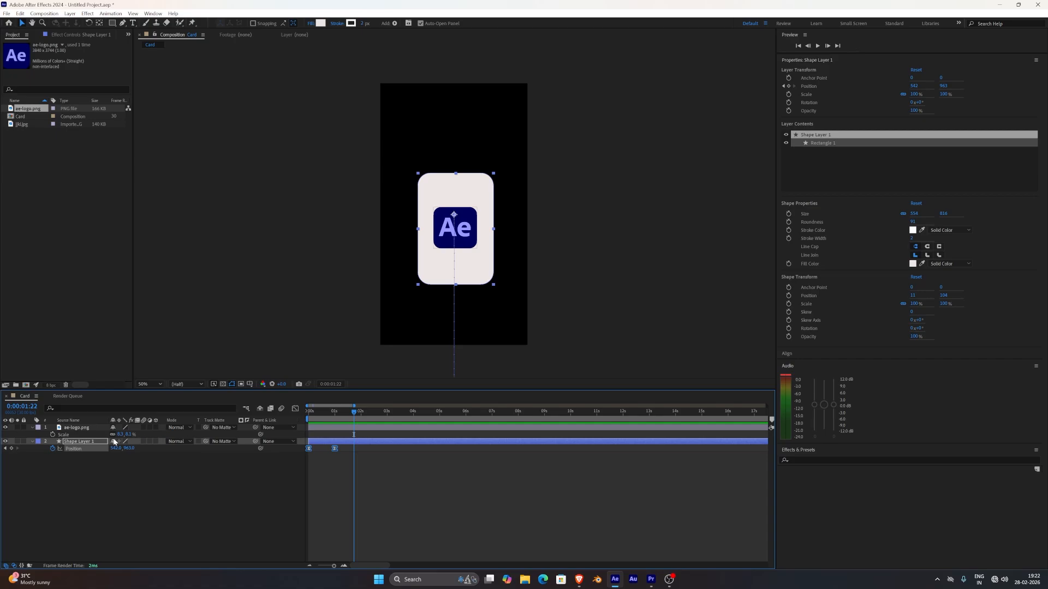
Parent the ae-logo.png layer to Shape Layer 1 so the logo follows the card.
click(89, 428)
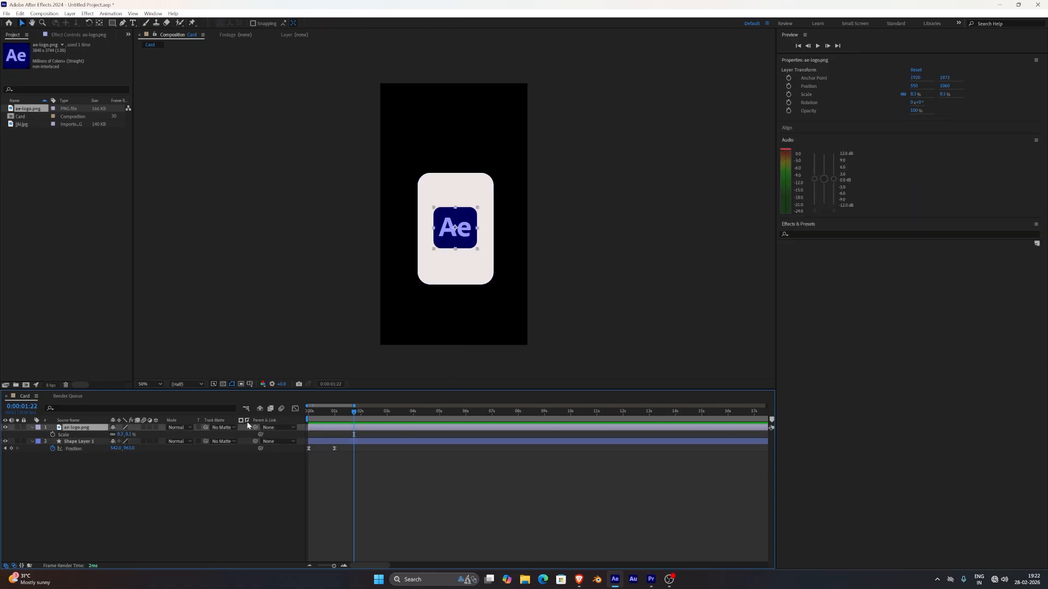
click(275, 428)
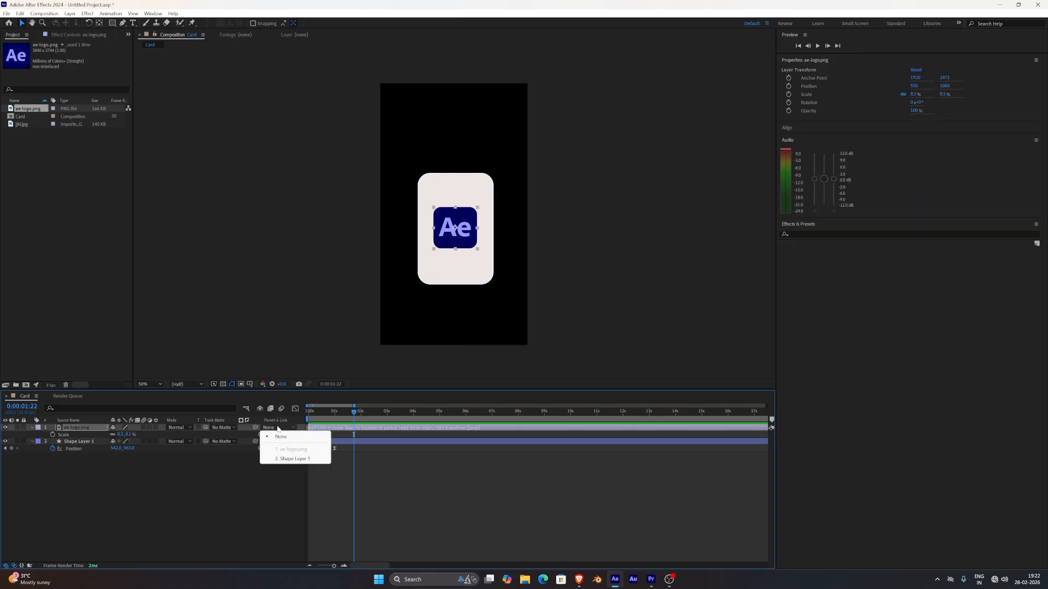
click(291, 459)
click(260, 472)
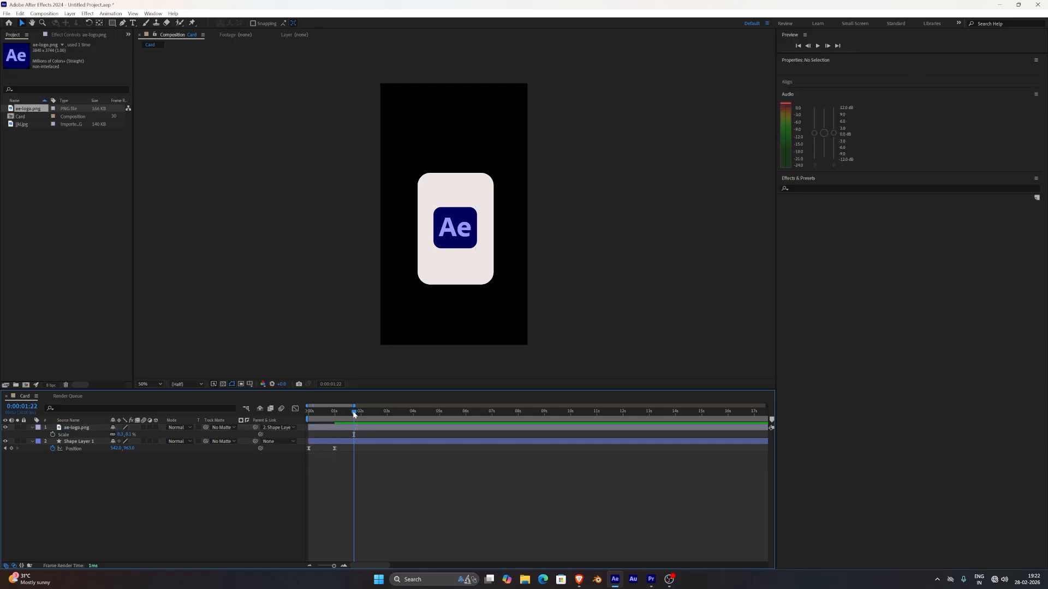
Play the animation from the start to check the logo's motion with the card.
drag(354, 413, 306, 418)
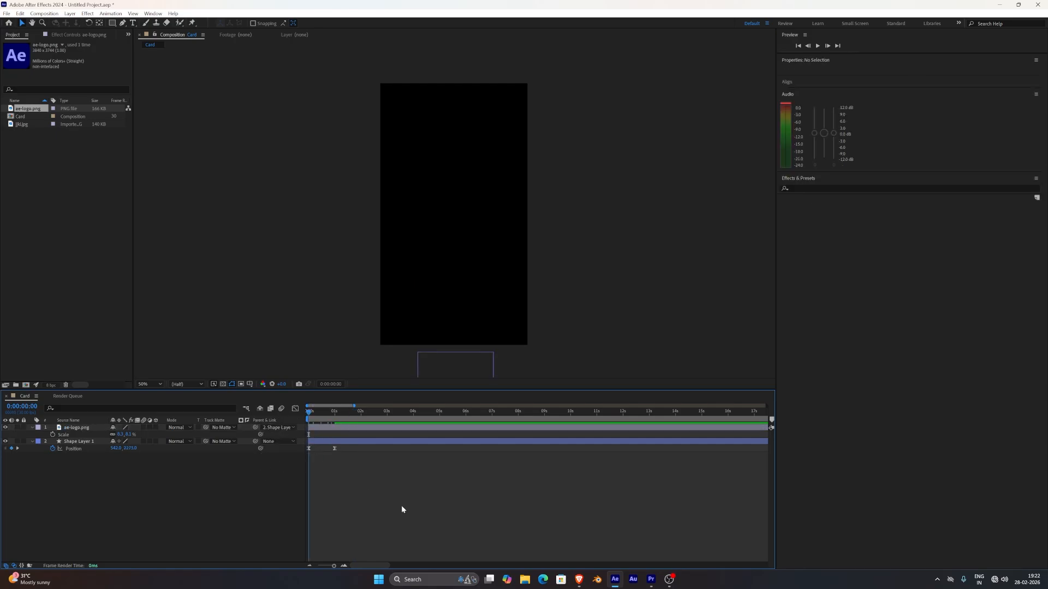
key(space)
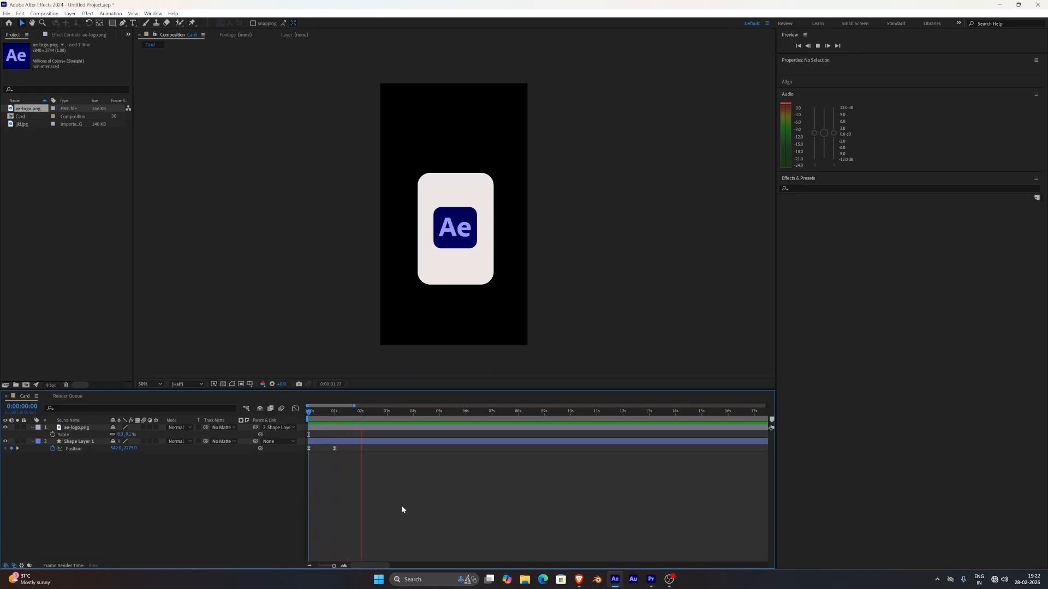
key(space)
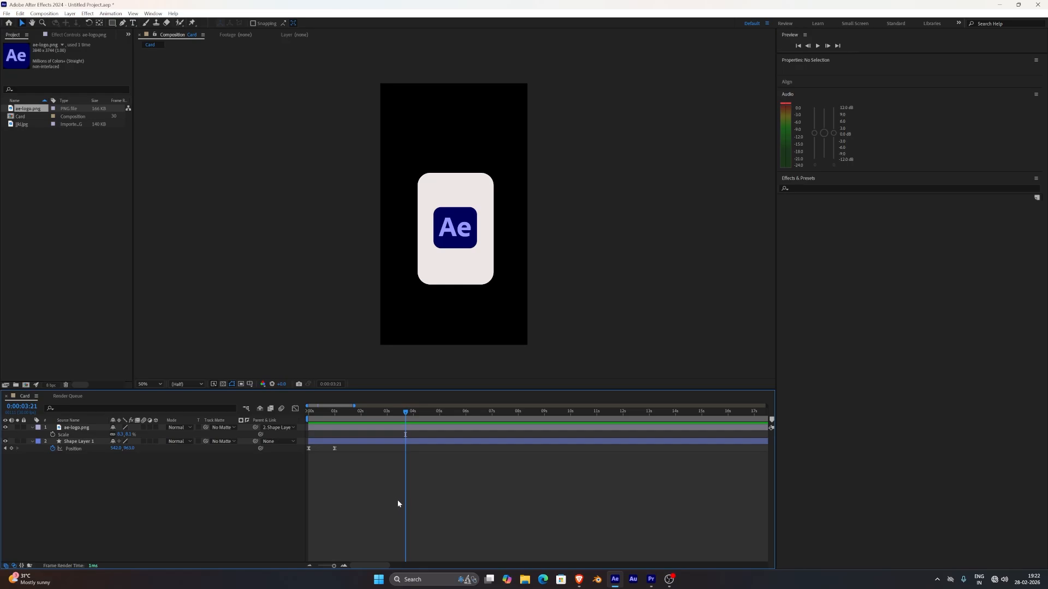
Delete the Ae logo layer and place jjki.jpg over the card in the composition.
click(444, 239)
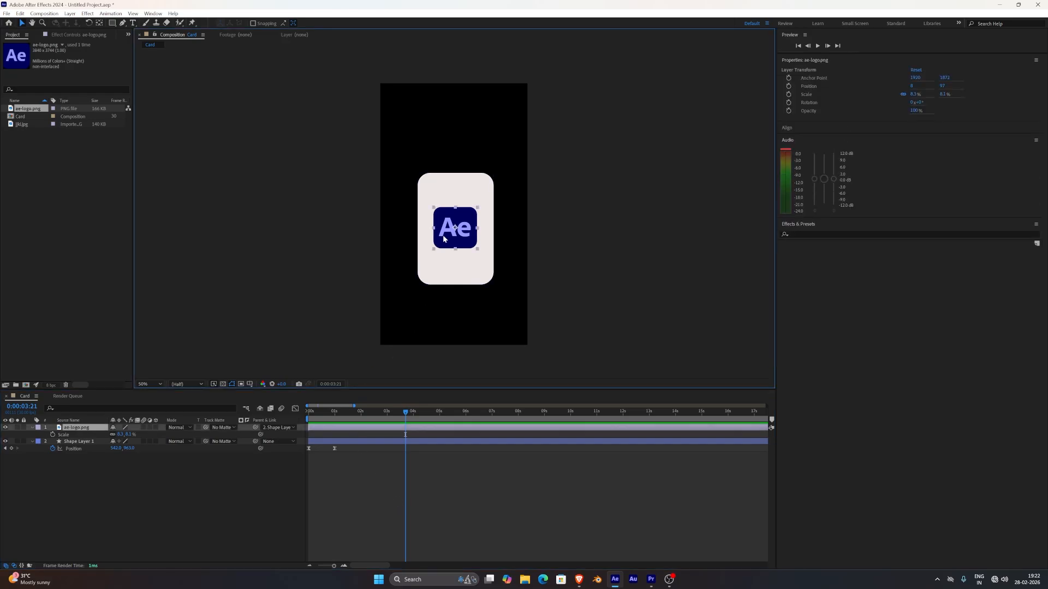
key(Delete)
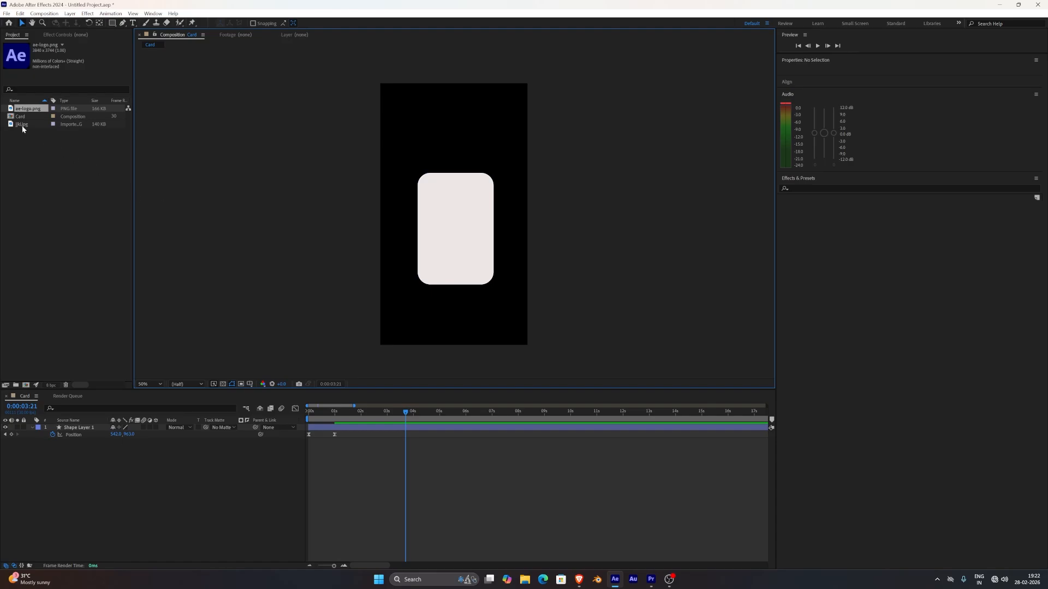
drag(22, 124, 454, 234)
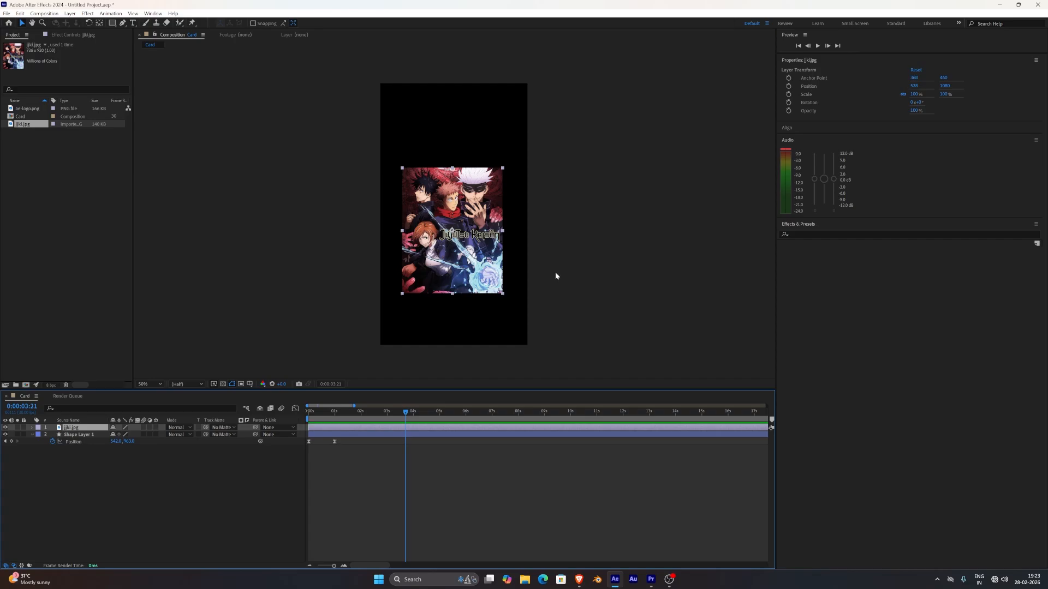
click(587, 272)
Move Shape Layer 1 above the jjki.jpg layer in the layer stack.
click(78, 435)
drag(78, 434, 77, 424)
click(594, 309)
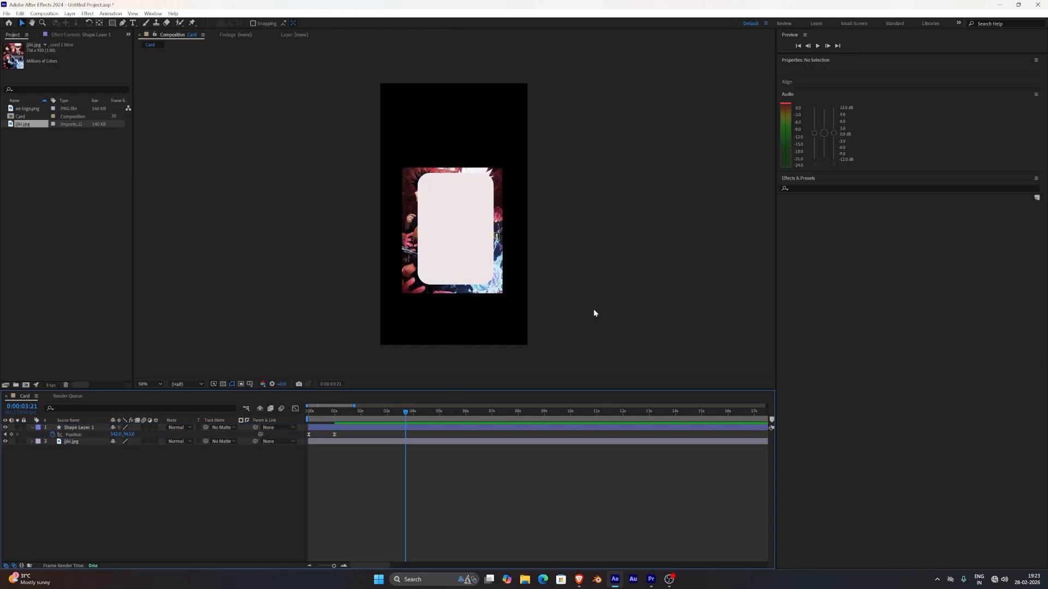
Scale the jjki.jpg layer up to 102% behind the card.
click(499, 292)
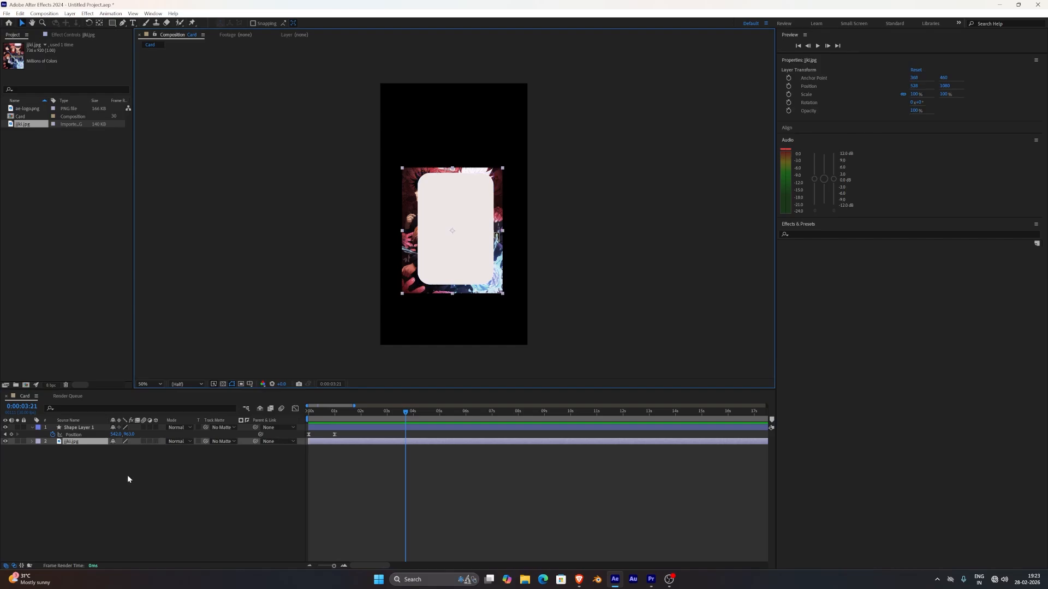
key(s)
drag(134, 448, 137, 448)
click(144, 473)
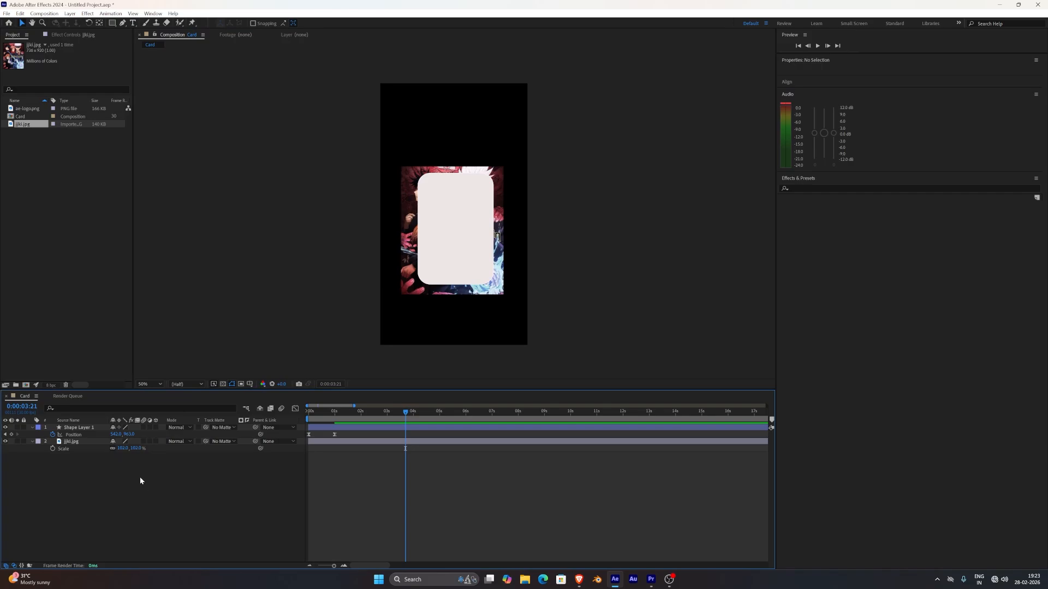
Set Shape Layer 1 as the track matte of the jjki.jpg layer and inspect the rounded crop.
click(87, 441)
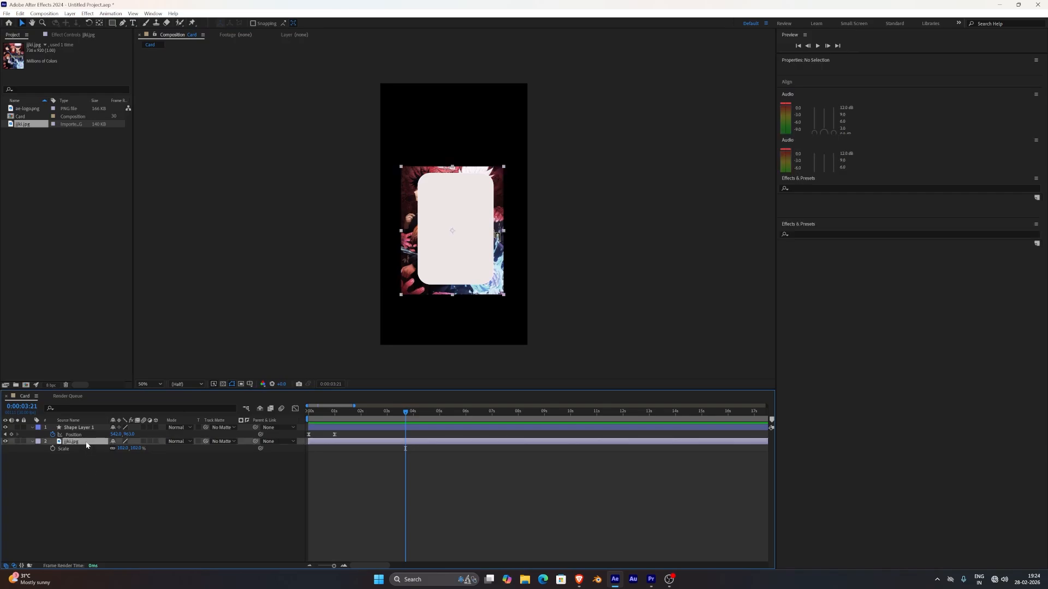
click(220, 440)
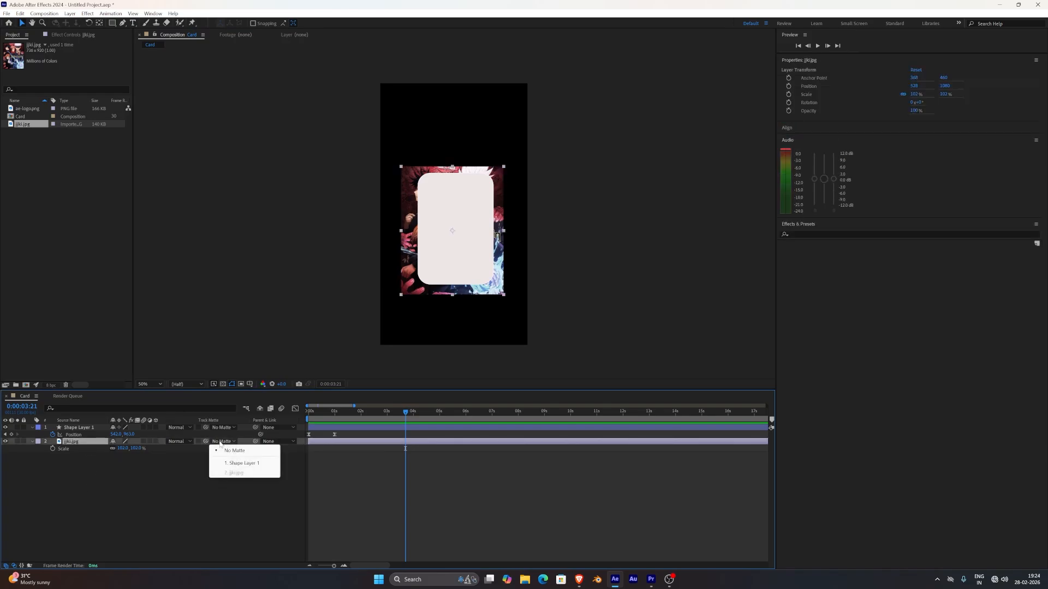
click(244, 464)
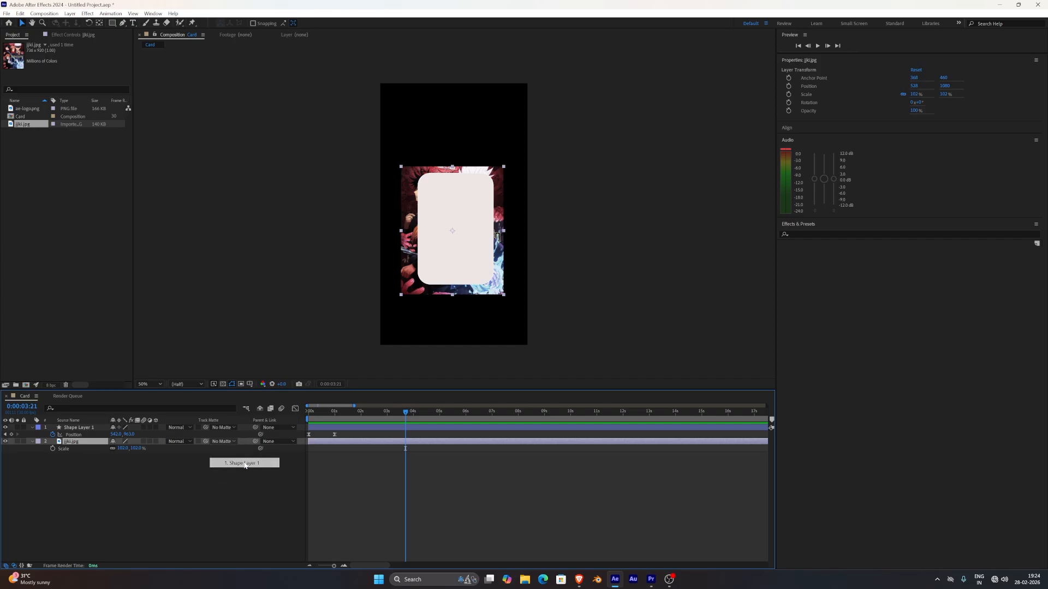
click(262, 493)
scroll(306, 376, up, 2)
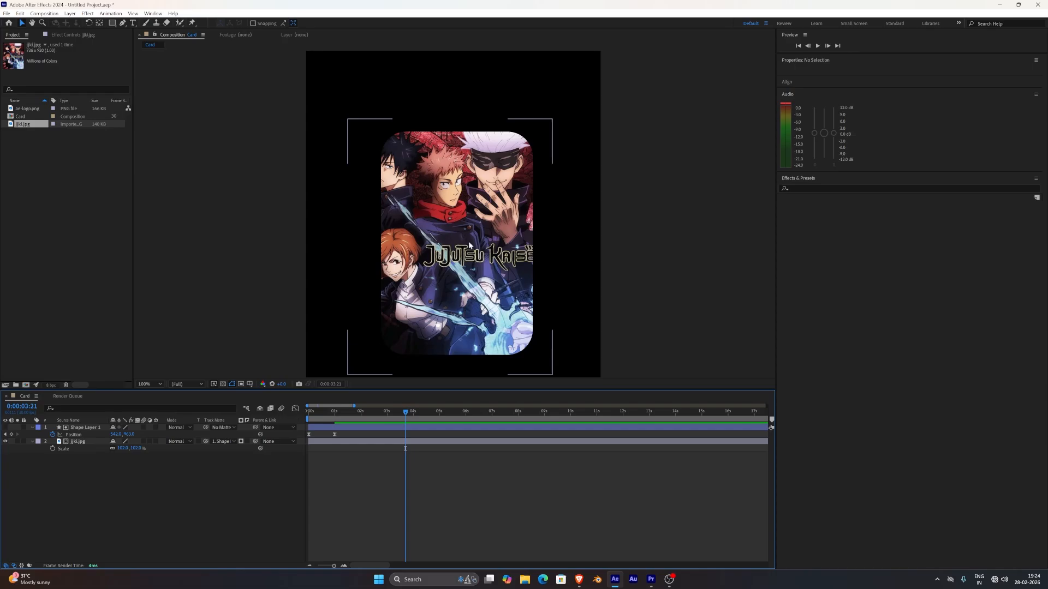
key(comma)
Play the matted image animation twice from the beginning to check how the image moves relative to the card.
key(Home)
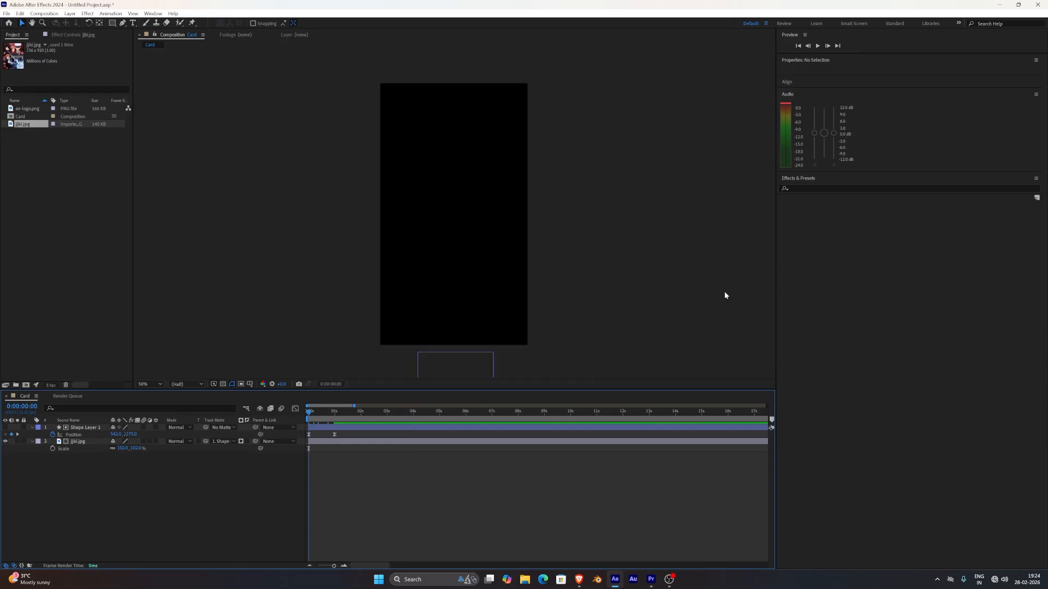
key(space)
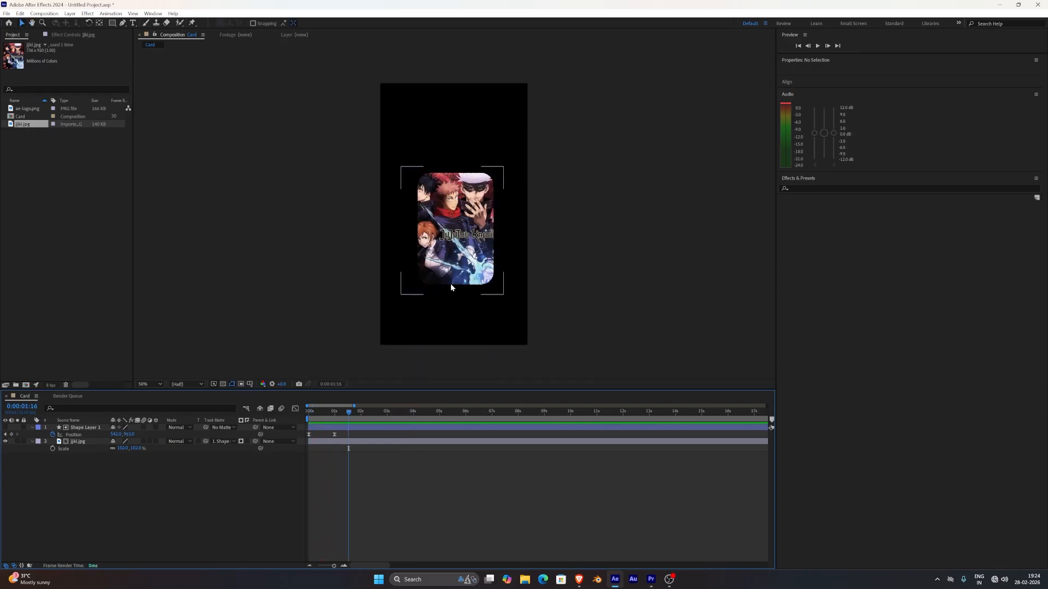
click(349, 412)
drag(350, 412, 305, 412)
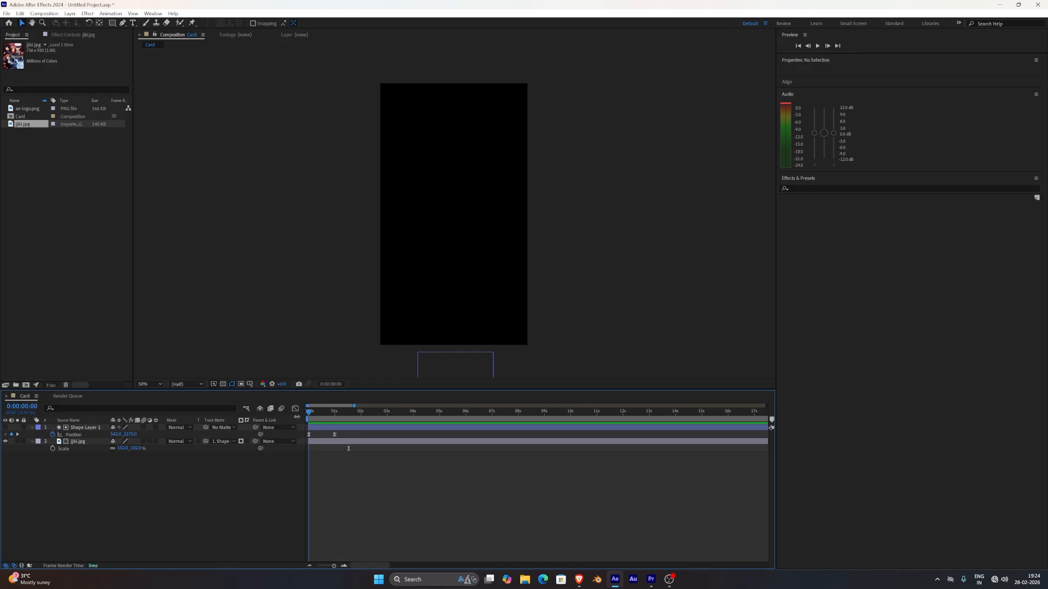
key(space)
key(space)
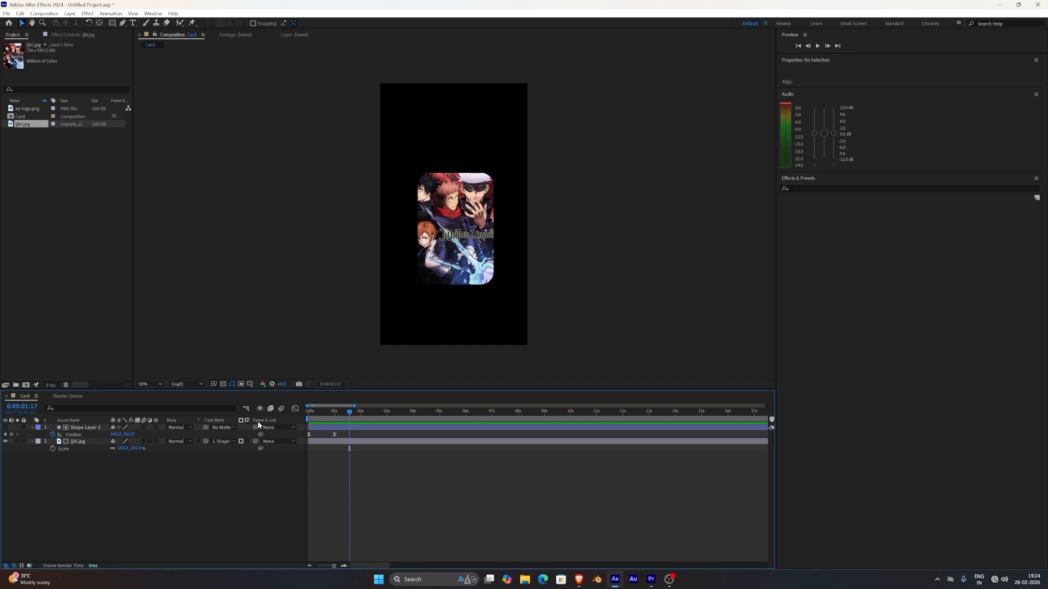
Parent the jjki.jpg layer to Shape Layer 1 so the image follows the card.
click(75, 448)
click(273, 442)
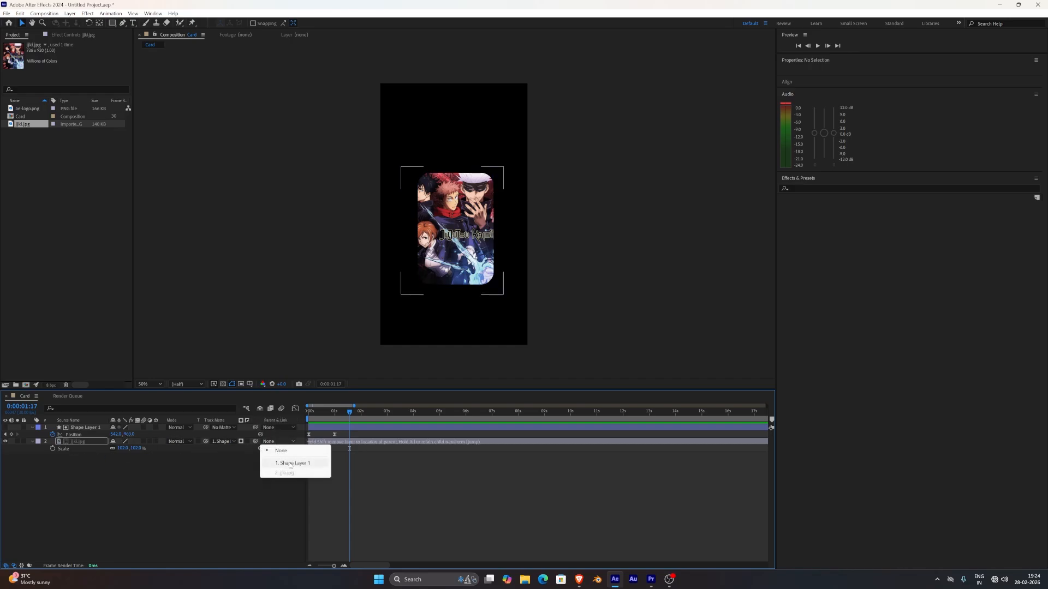
click(290, 463)
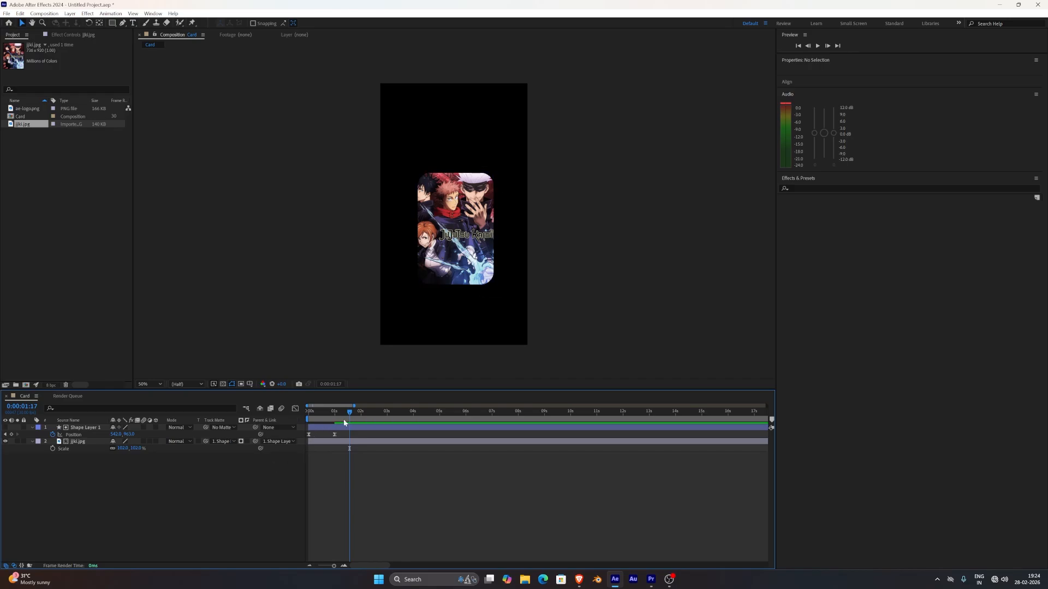
Preview the parented image card's slide-up animation from the start of the composition.
key(Home)
key(space)
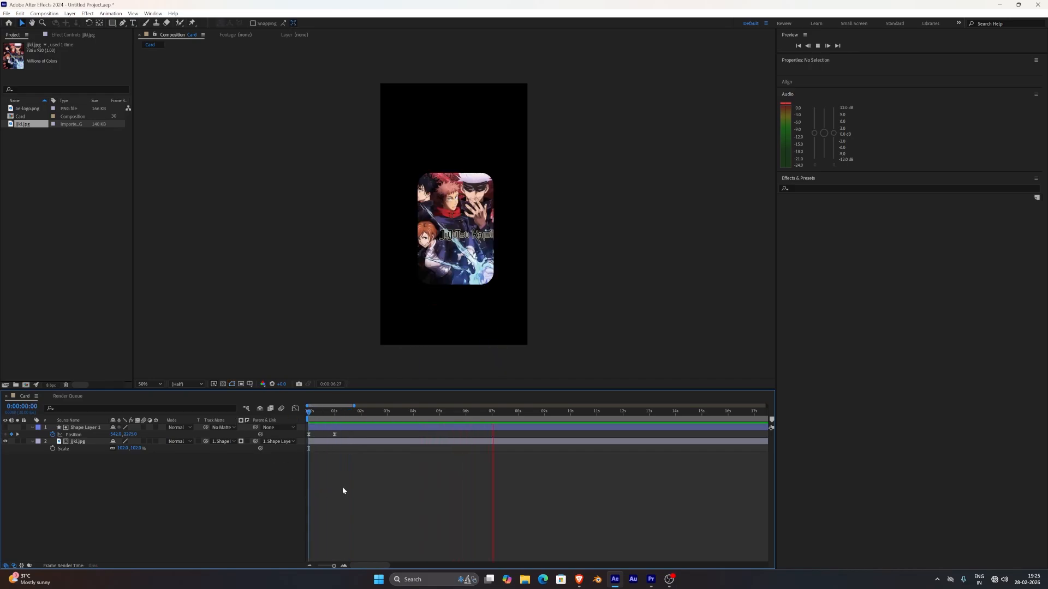
key(space)
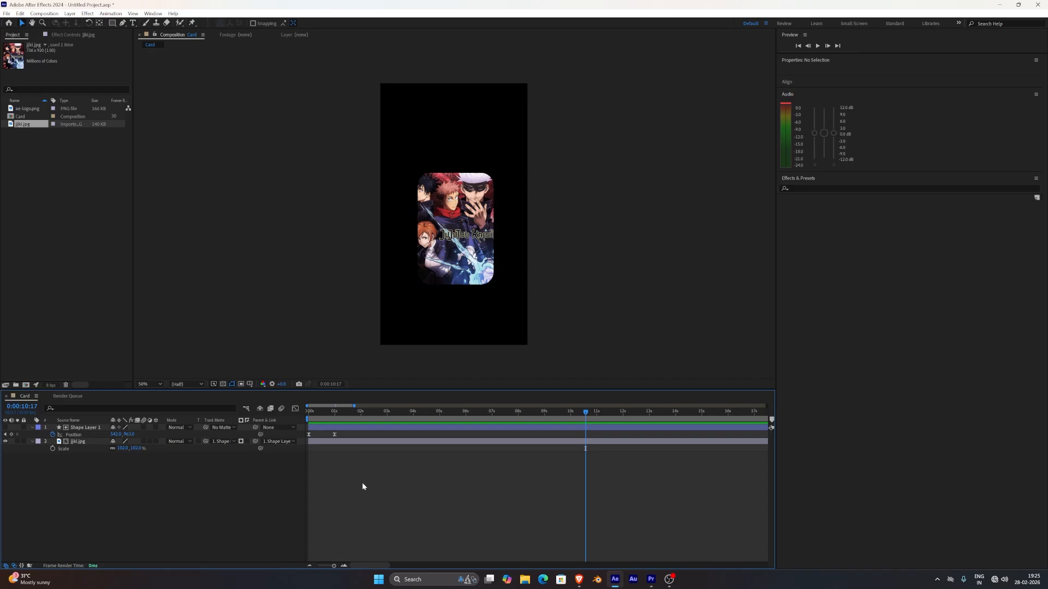